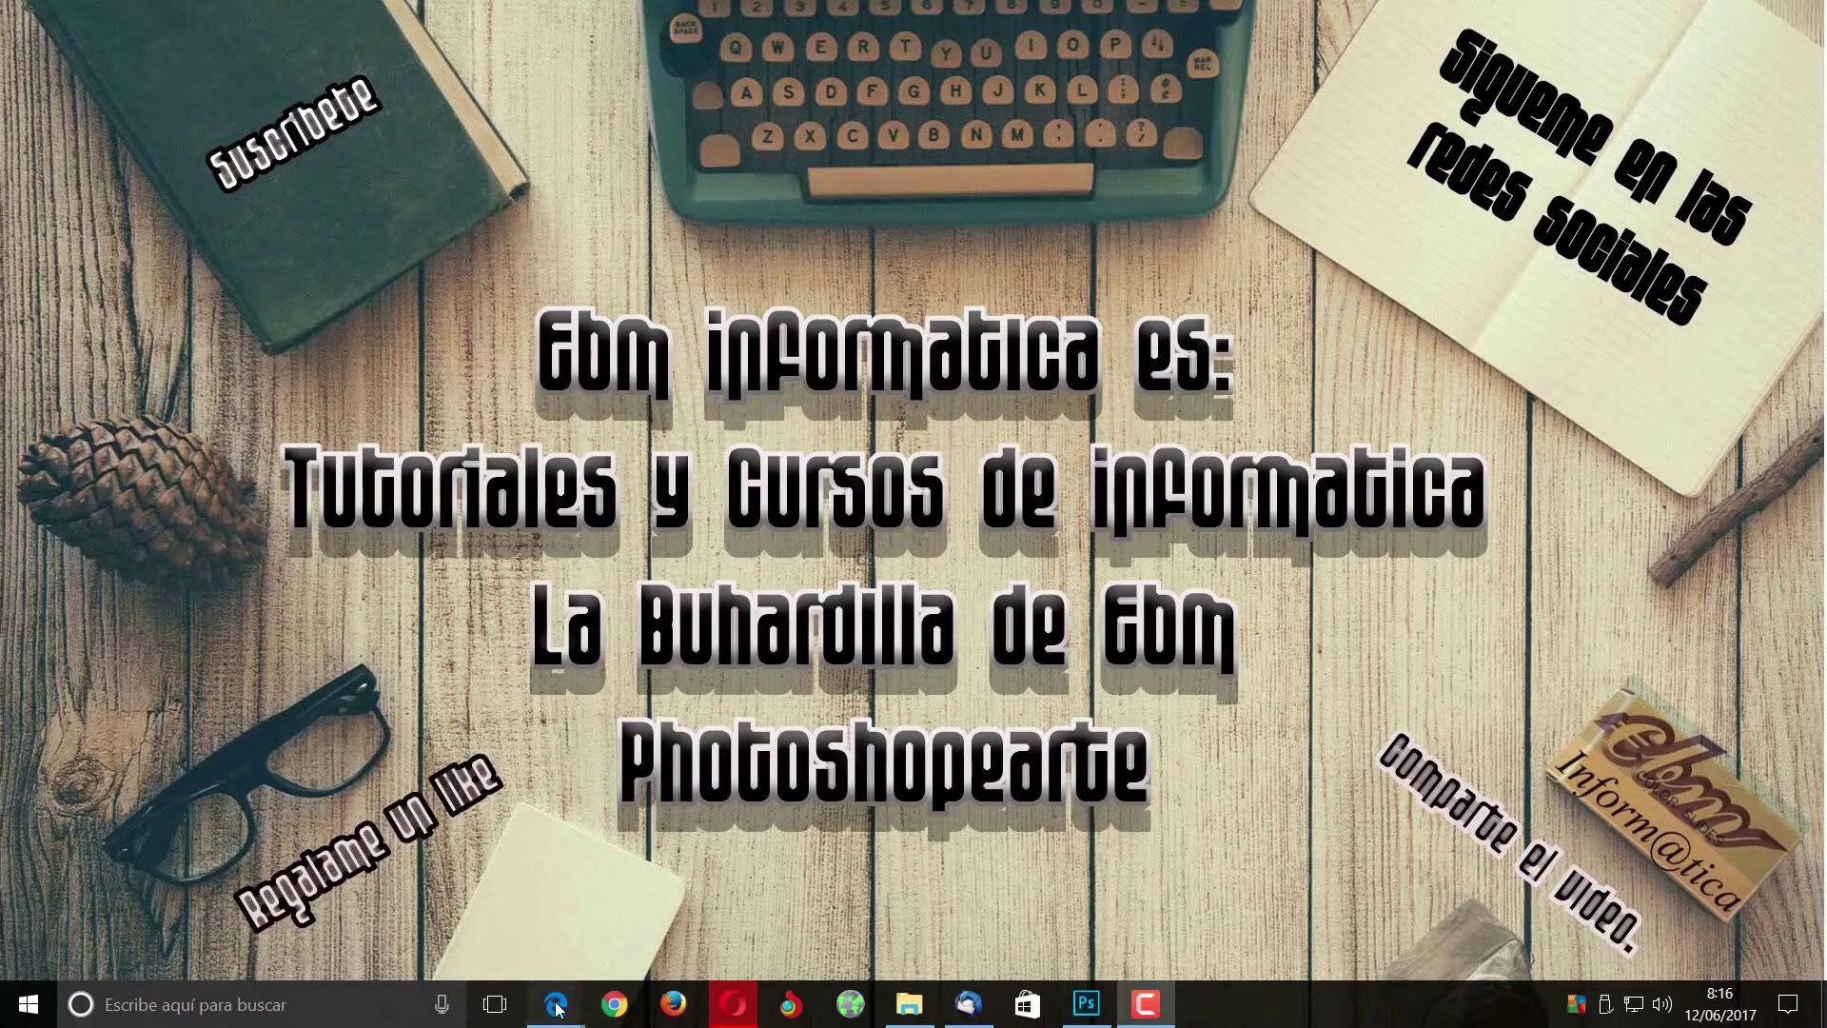
- Bring Edge forward and open the free ON1 Effects 10.5 download registration page
{"action": "mouse_move", "coordinate": [555, 1003]}
{"action": "left_click", "coordinate": [666, 939]}
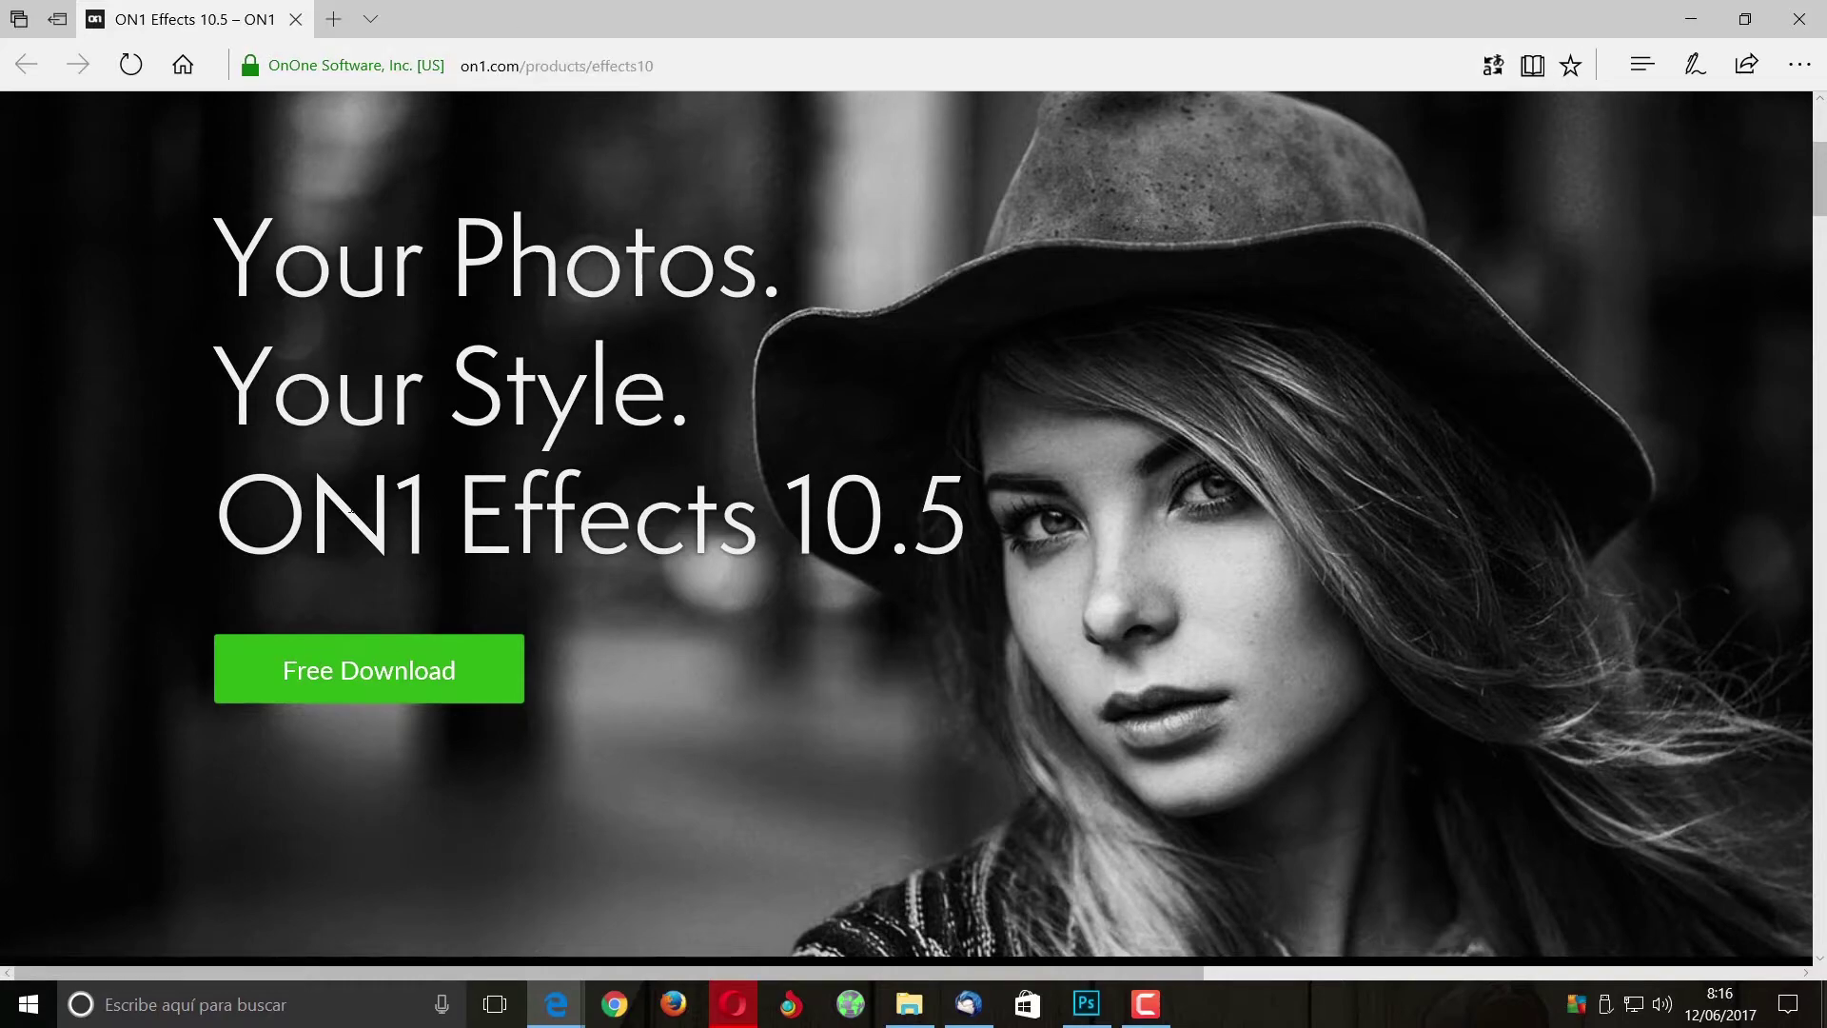
{"action": "left_click", "coordinate": [379, 666]}
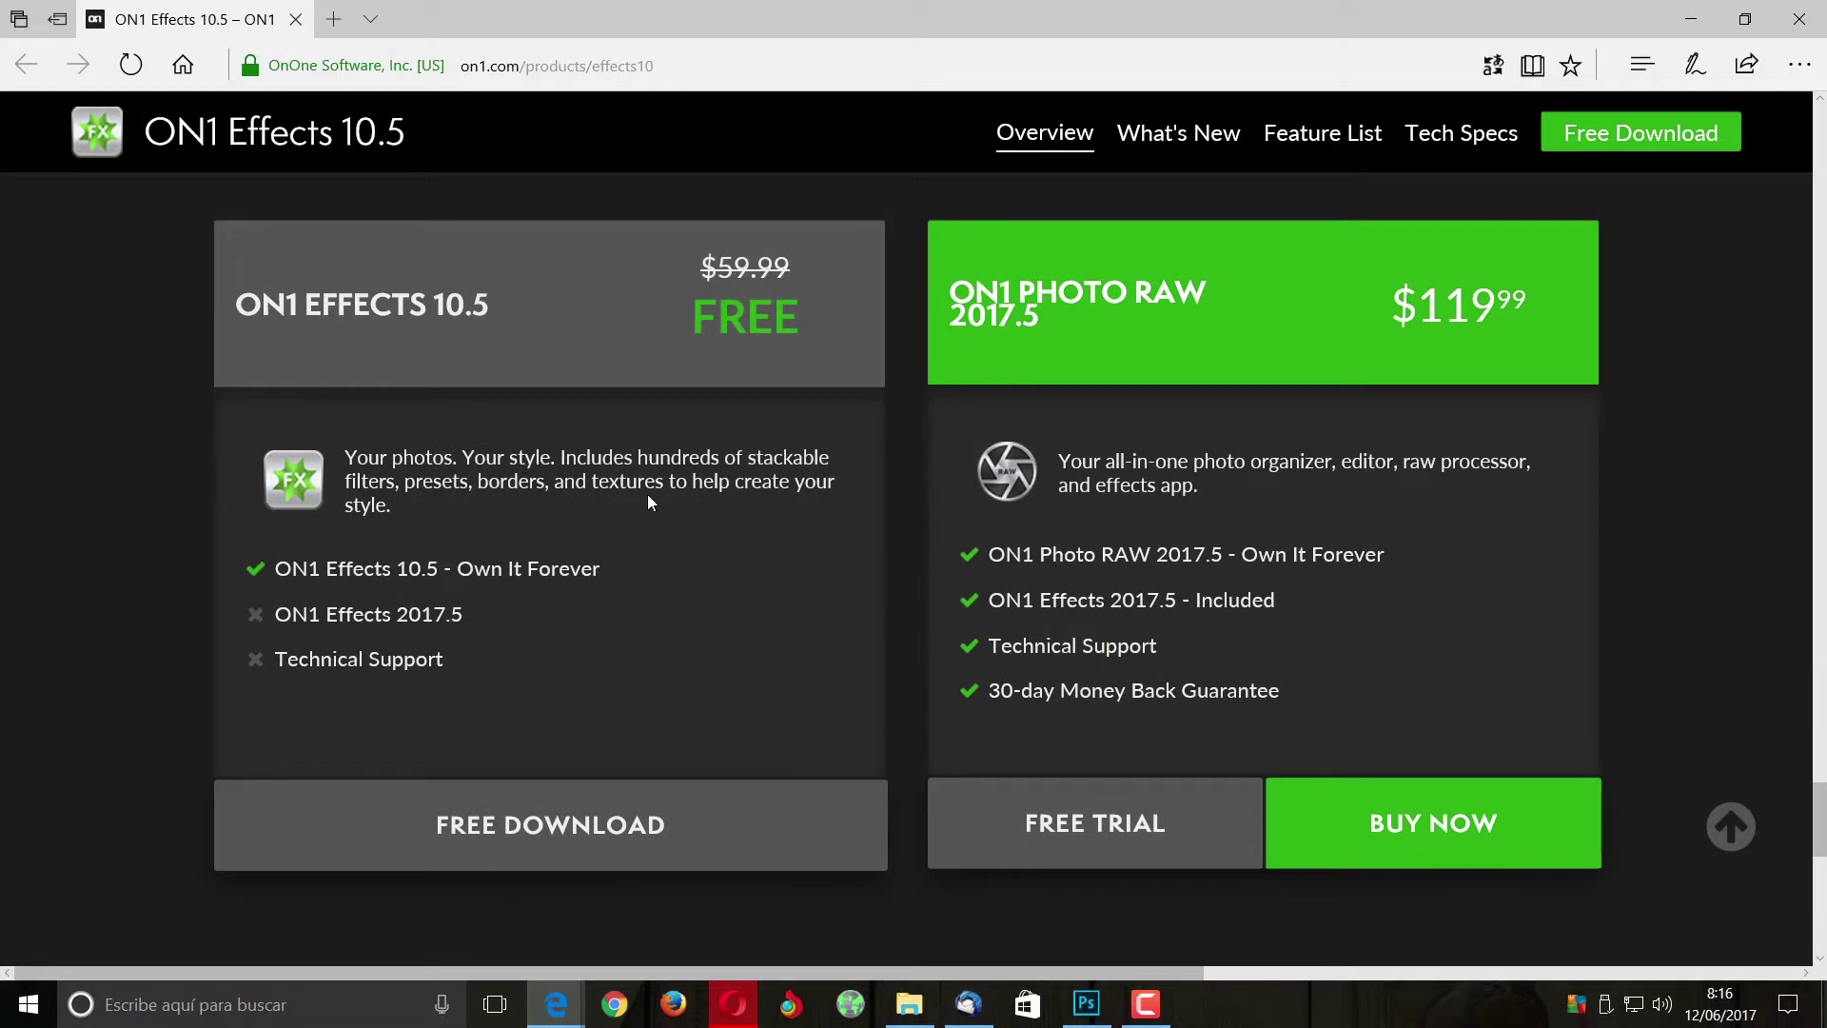
{"action": "left_click", "coordinate": [567, 838]}
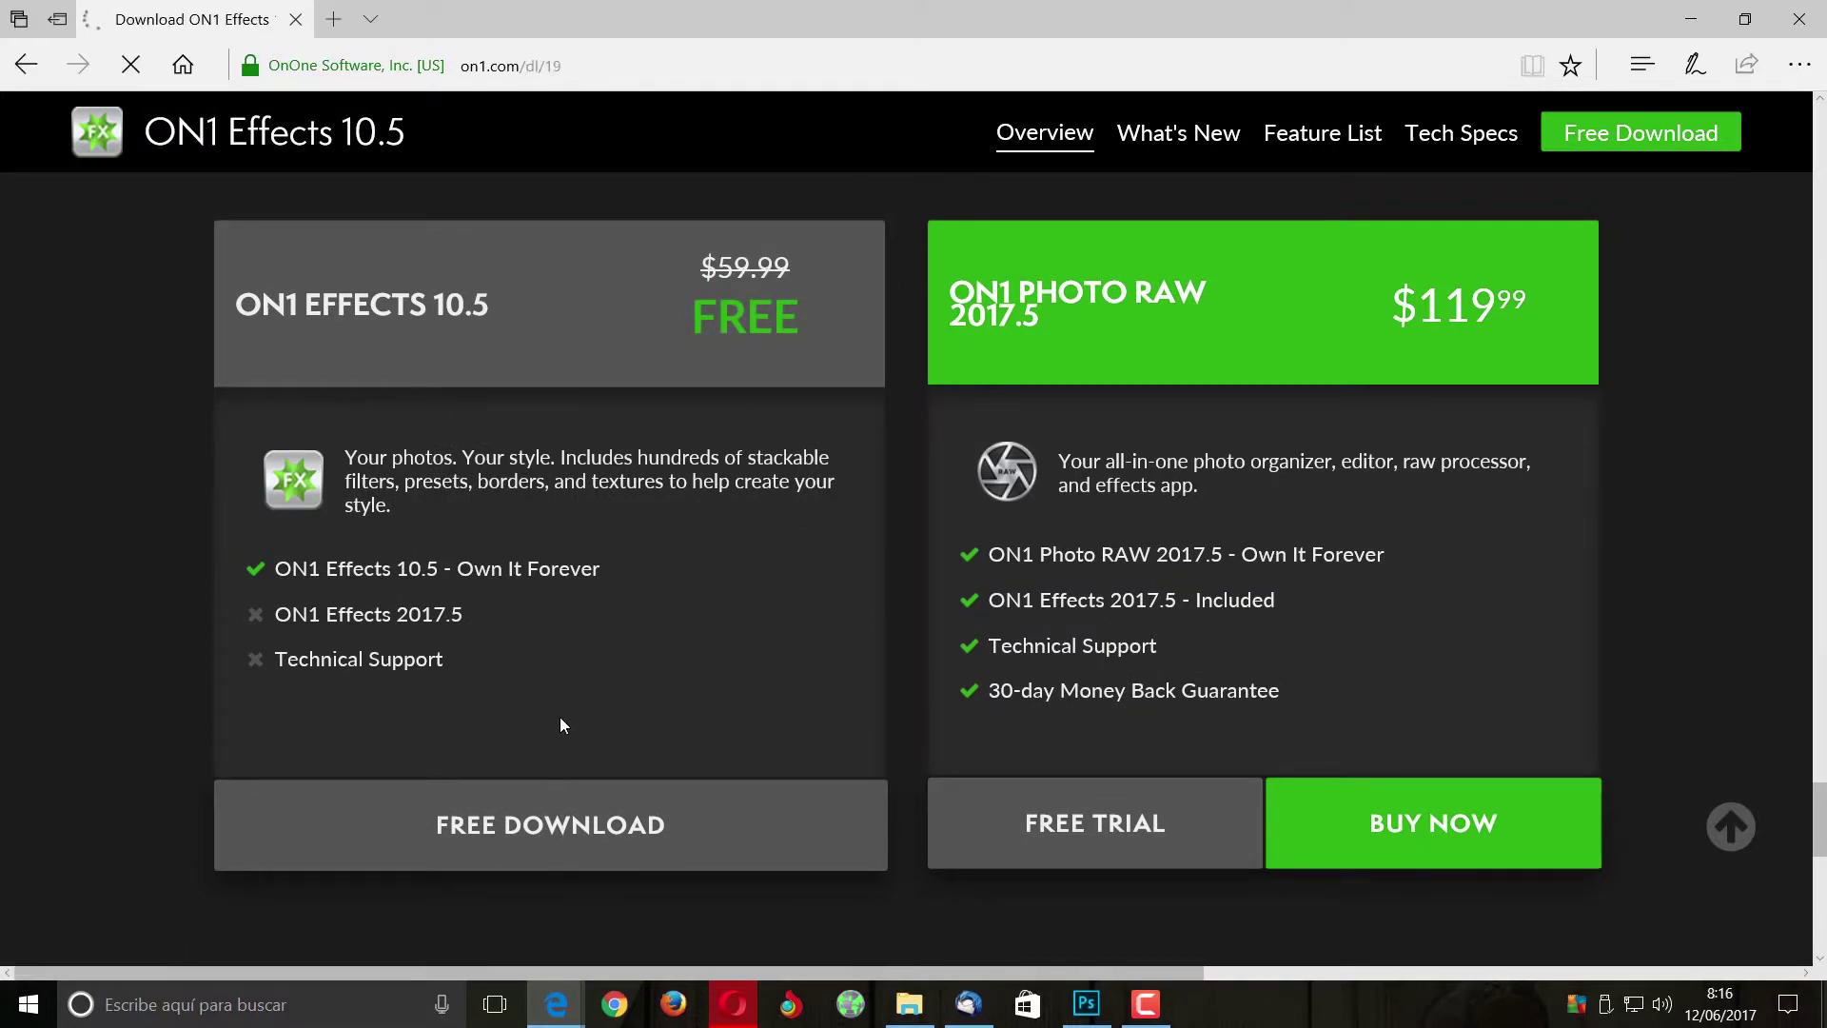
{"action": "scroll", "coordinate": [666, 600], "scroll_direction": "down", "scroll_amount": 7}
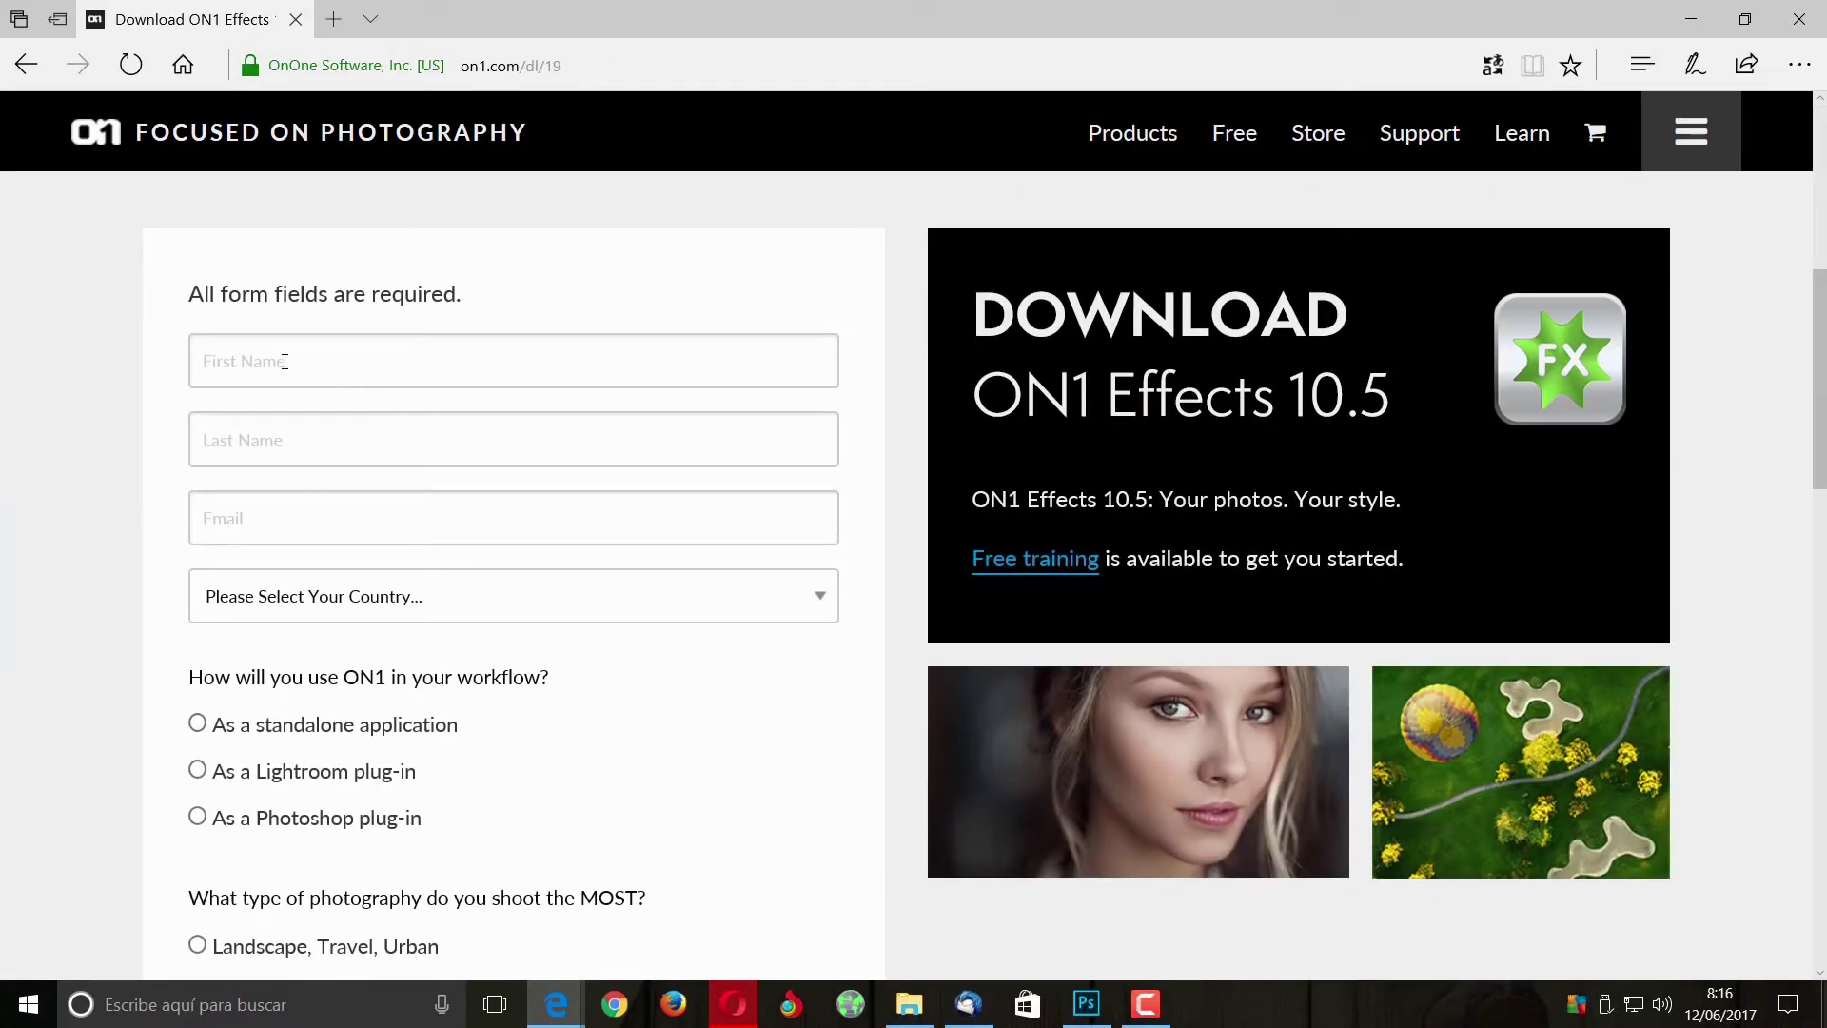
- Fill in the first name, last name and e-mail fields from the browser's saved suggestions
{"action": "left_click", "coordinate": [284, 362]}
{"action": "left_click", "coordinate": [271, 423]}
{"action": "left_click", "coordinate": [282, 493]}
{"action": "left_click", "coordinate": [314, 518]}
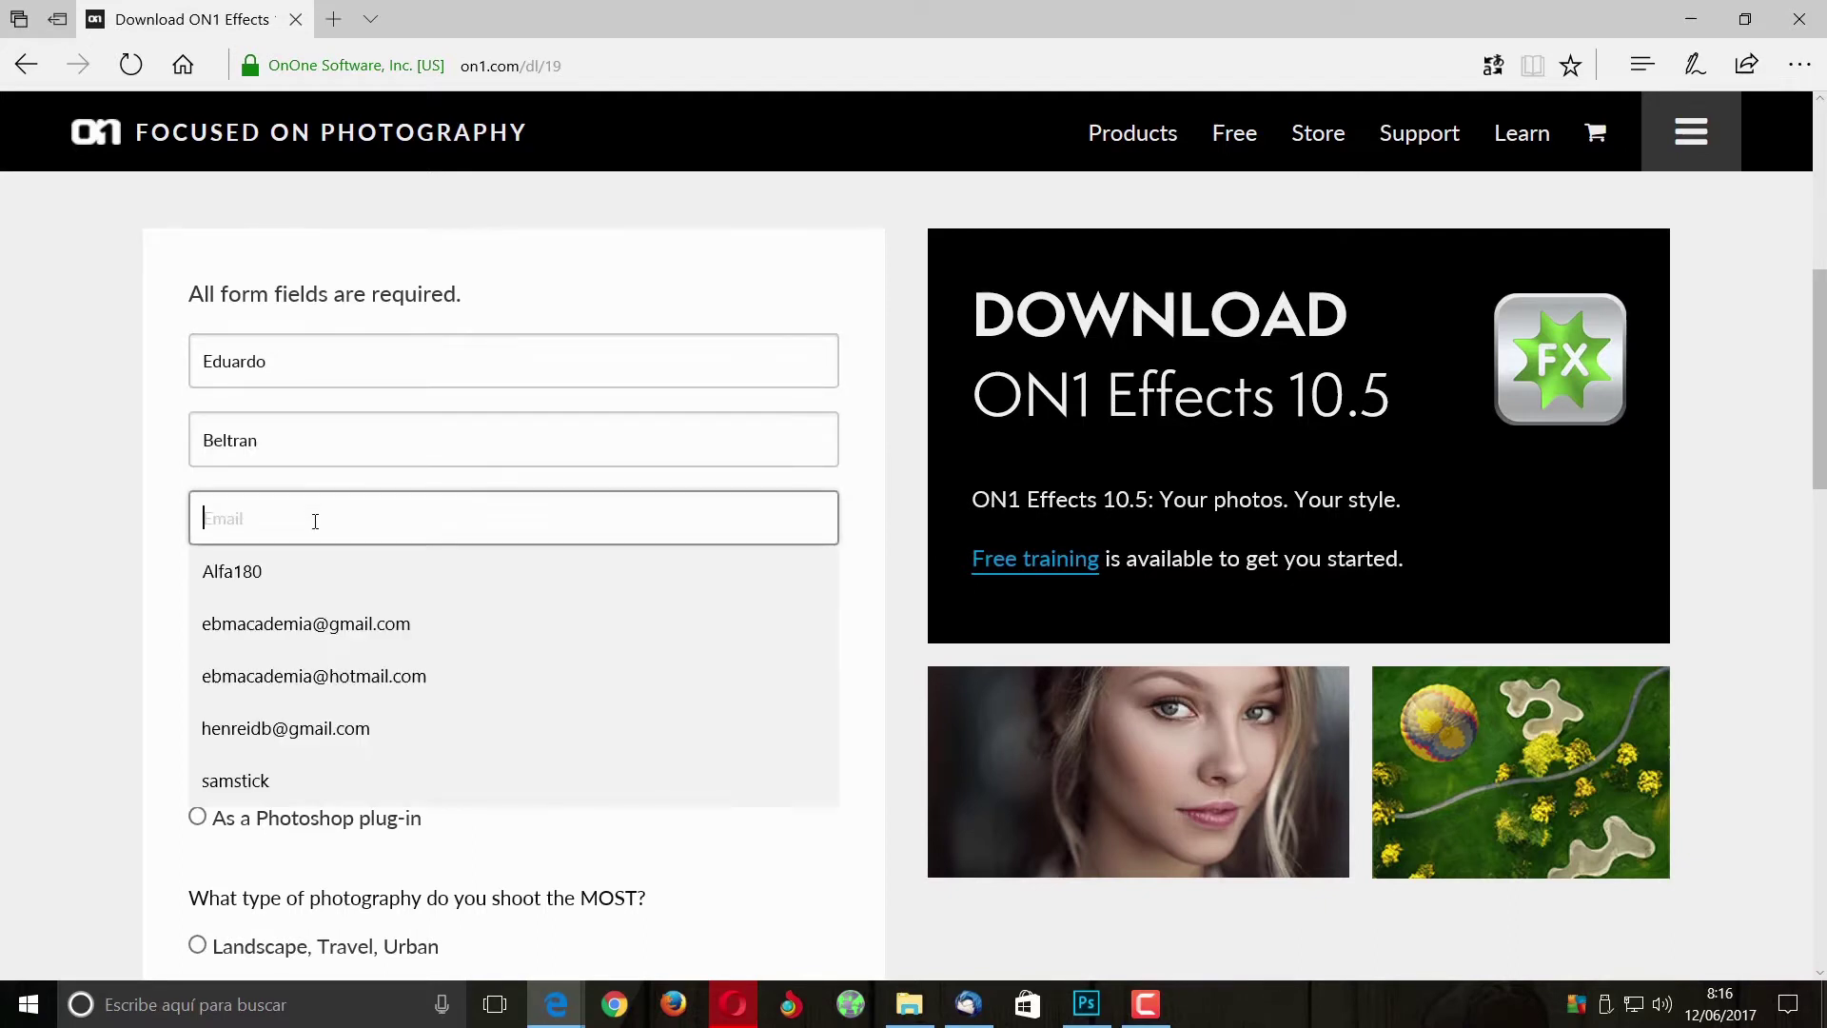
{"action": "left_click", "coordinate": [339, 623]}
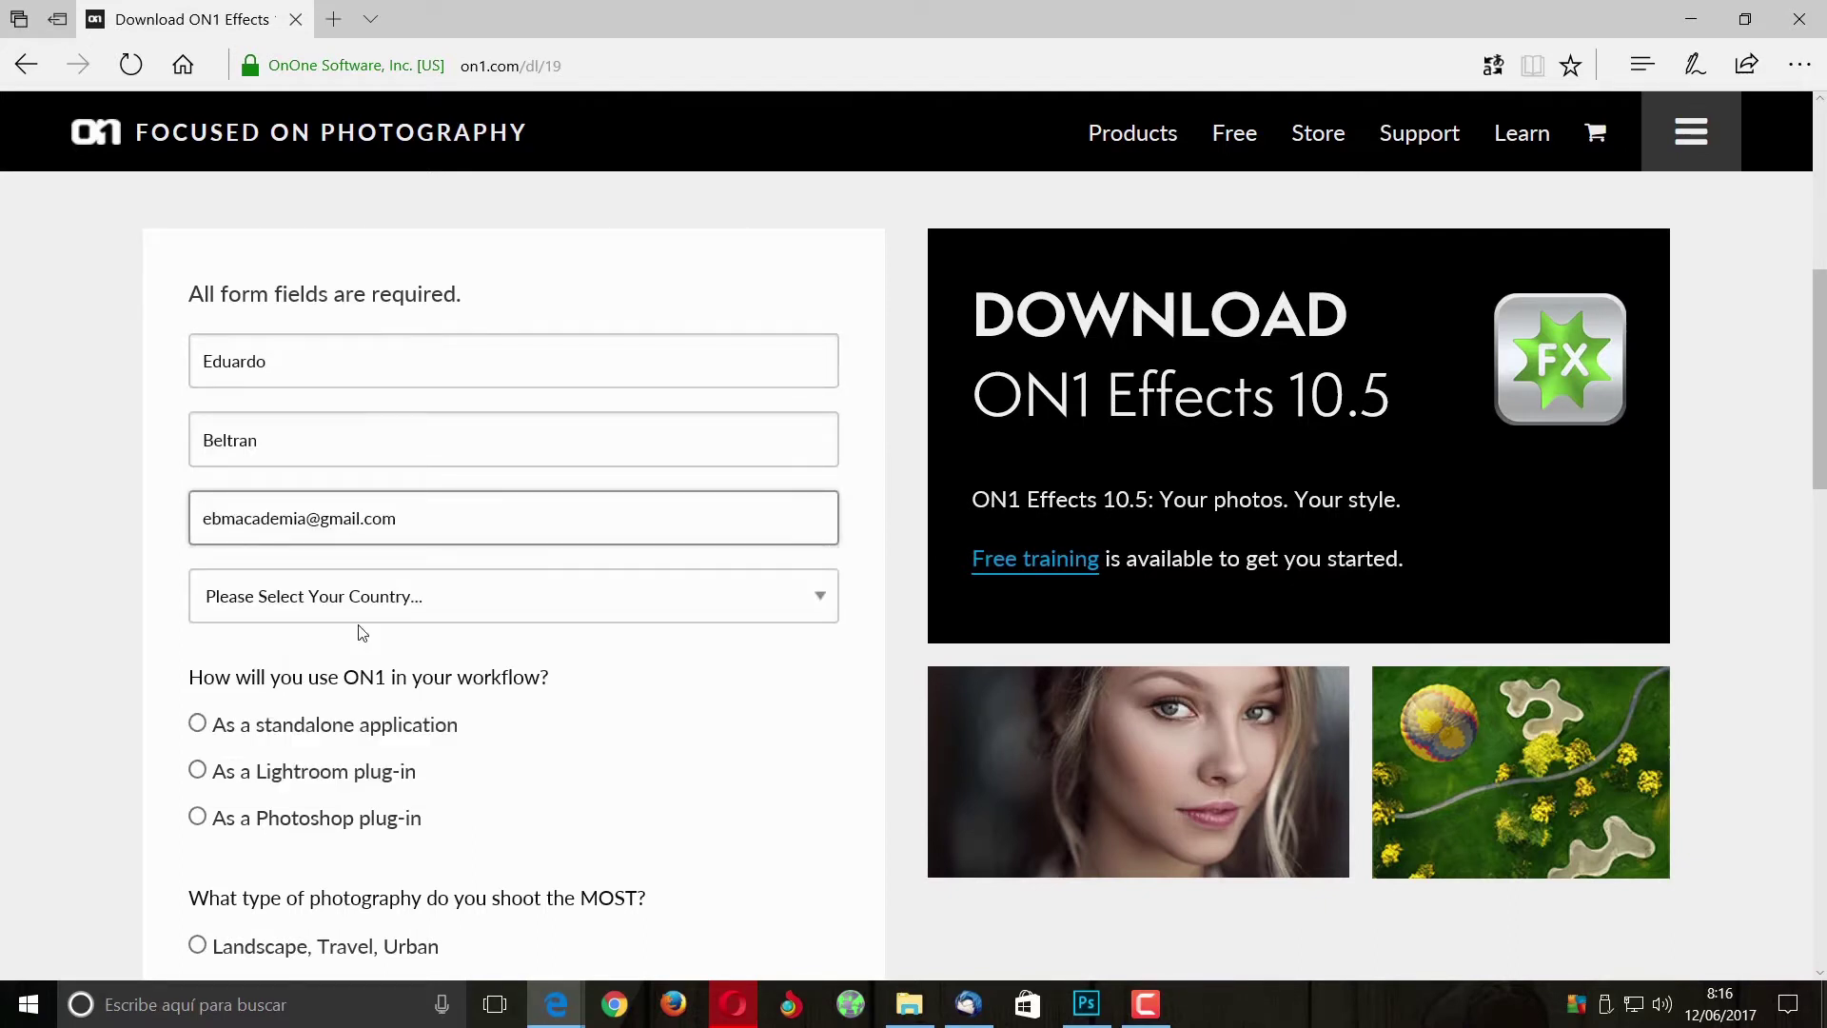
- Select Spain as the country
{"action": "left_click", "coordinate": [450, 606]}
{"action": "scroll", "coordinate": [390, 685], "scroll_direction": "down", "scroll_amount": 5}
{"action": "scroll", "coordinate": [389, 689], "scroll_direction": "down", "scroll_amount": 2}
{"action": "scroll", "coordinate": [371, 685], "scroll_direction": "down", "scroll_amount": 15}
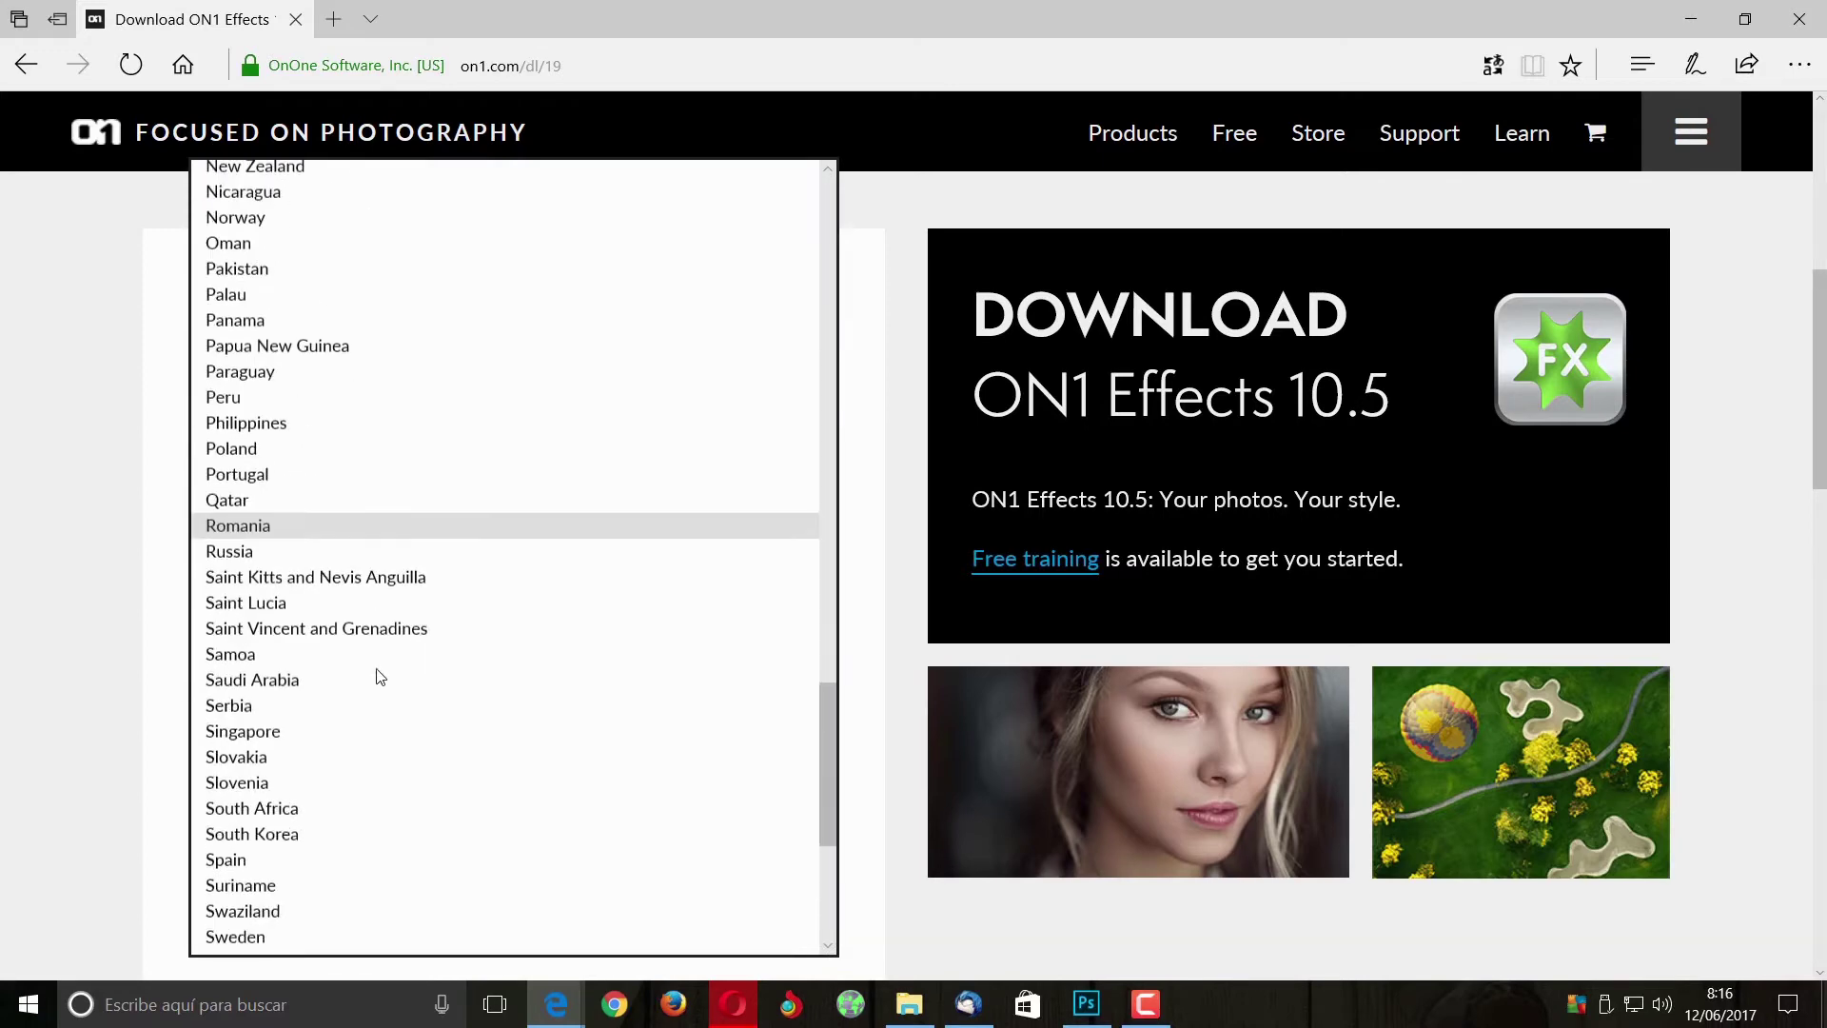
{"action": "scroll", "coordinate": [352, 677], "scroll_direction": "down", "scroll_amount": 5}
{"action": "left_click", "coordinate": [272, 416]}
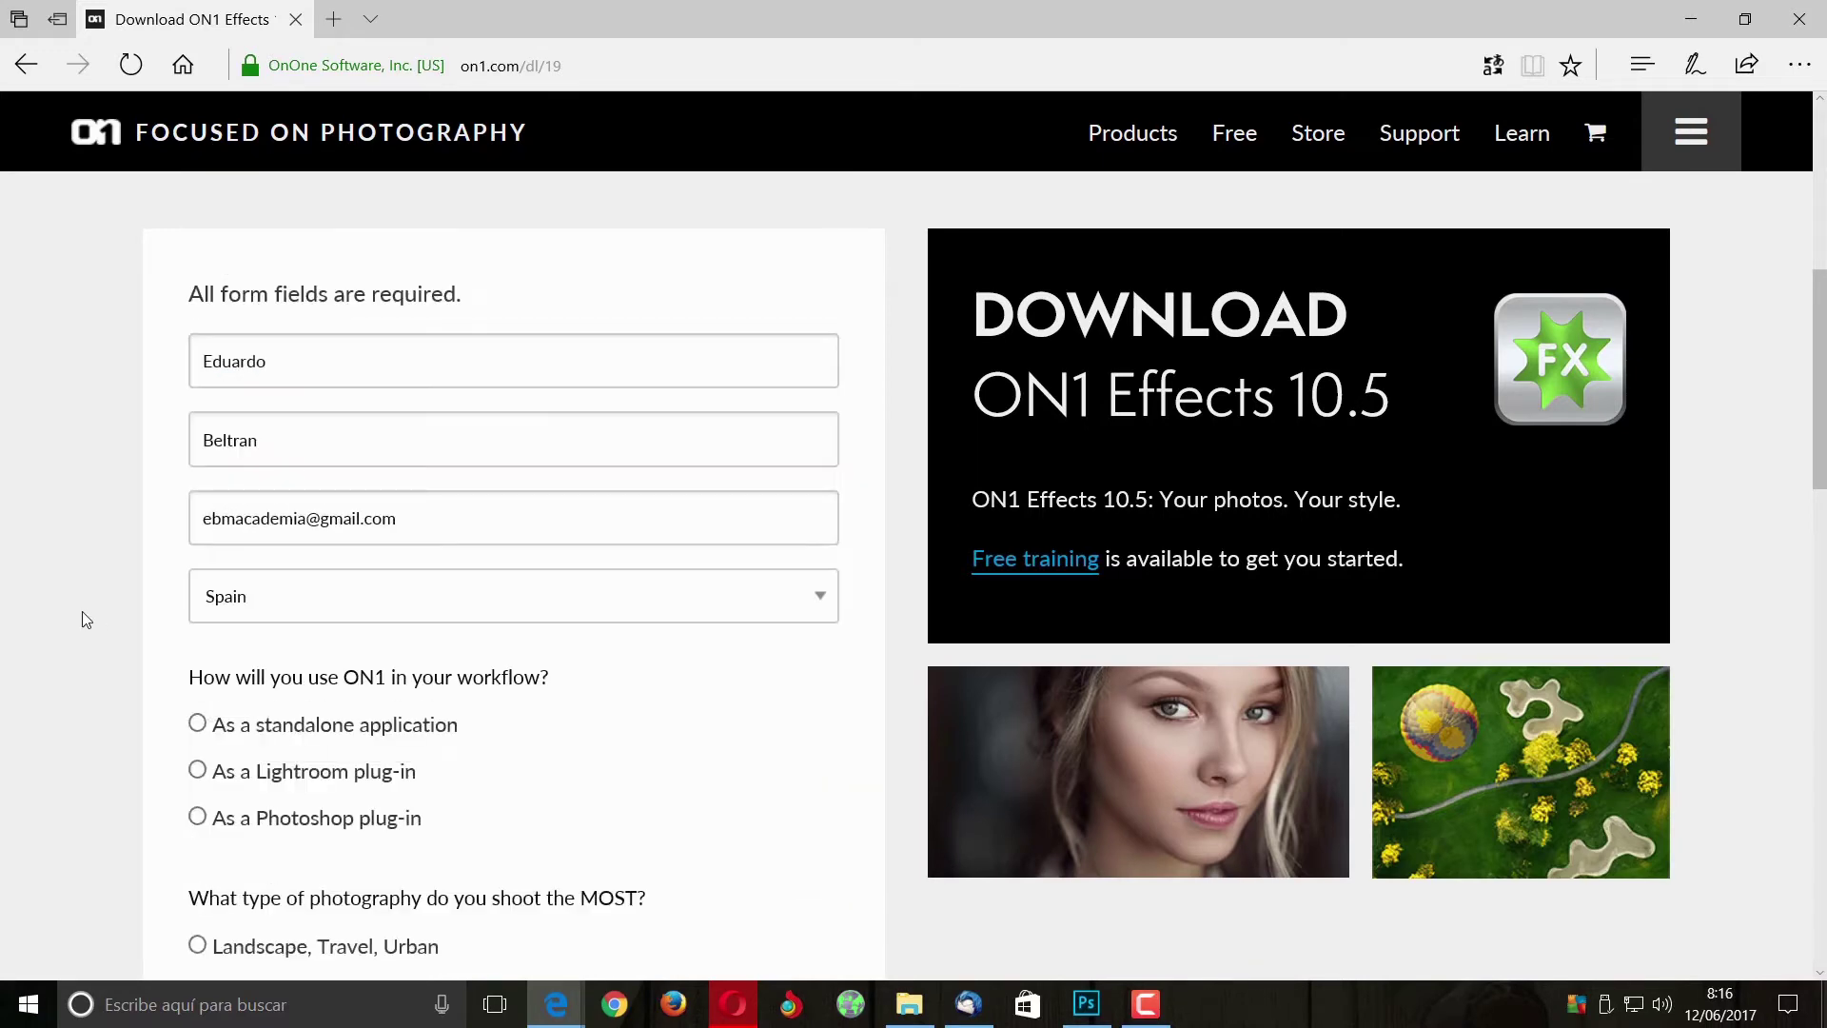
- Answer Photoshop plug-in, Landscape/Travel/Urban and no video, then submit the form
{"action": "scroll", "coordinate": [138, 611], "scroll_direction": "down", "scroll_amount": 1}
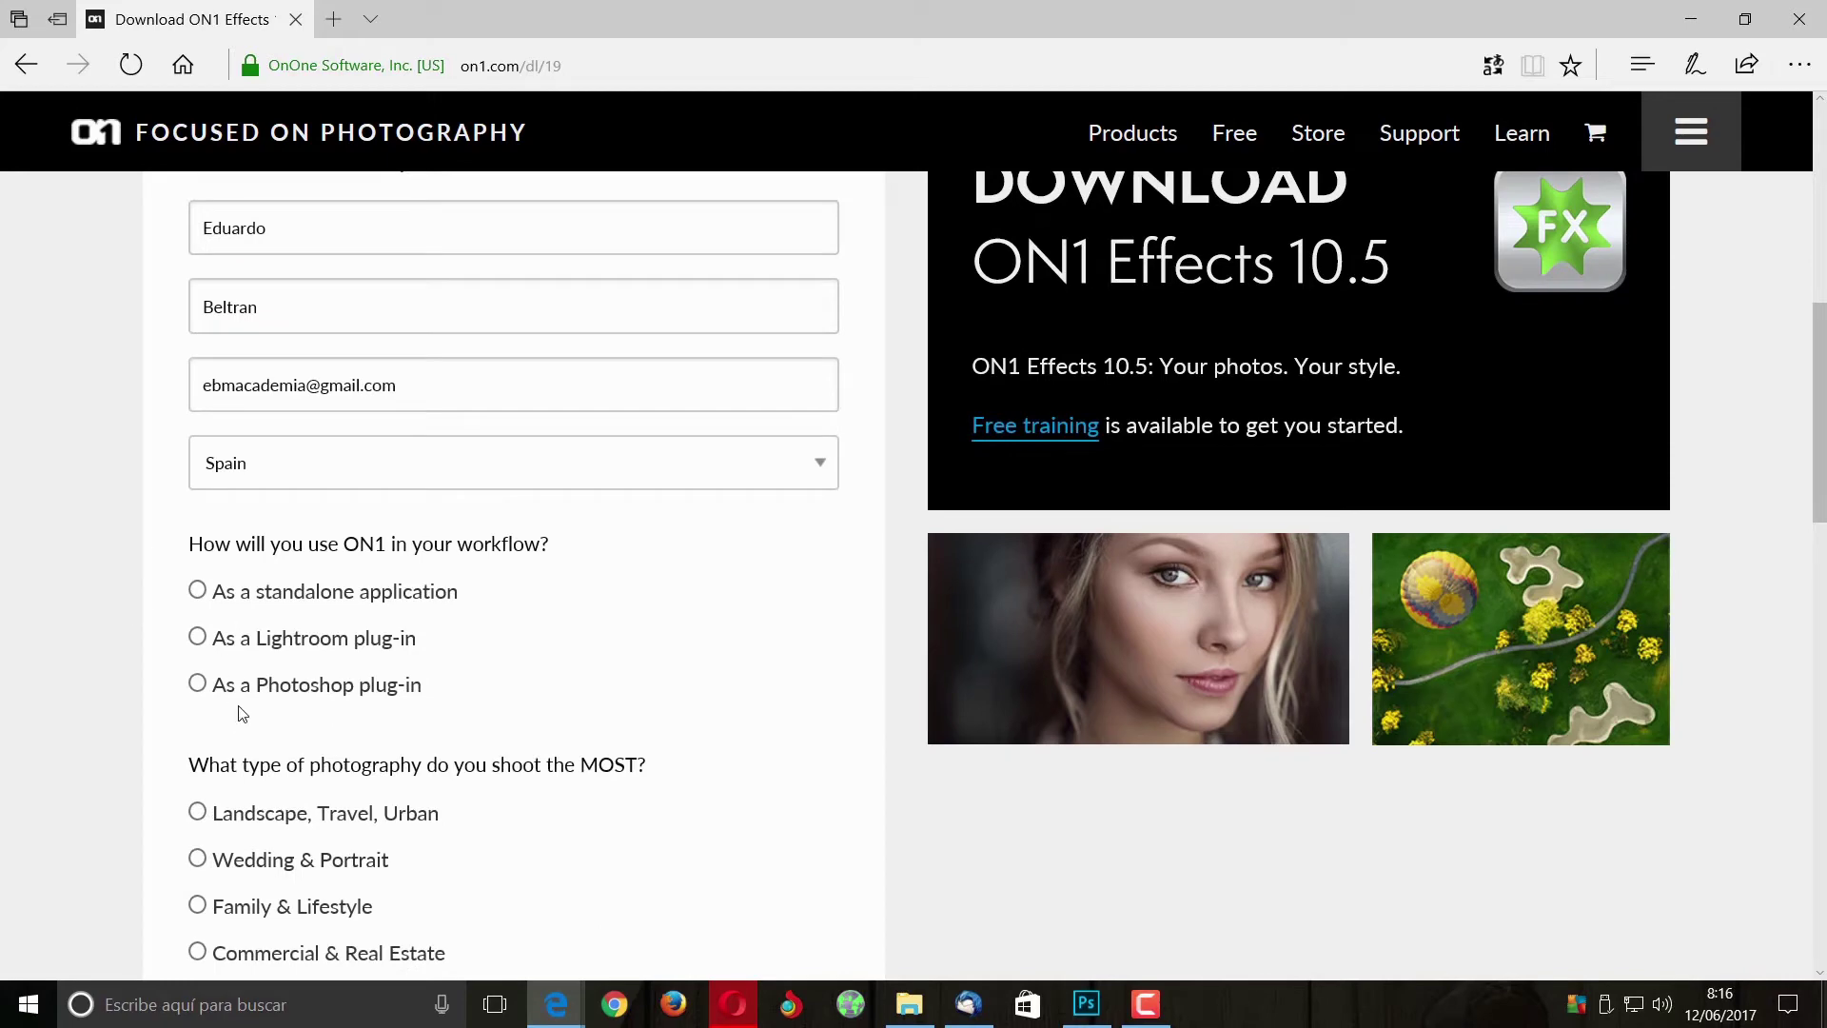
{"action": "left_click", "coordinate": [193, 685]}
{"action": "scroll", "coordinate": [99, 609], "scroll_direction": "down", "scroll_amount": 3}
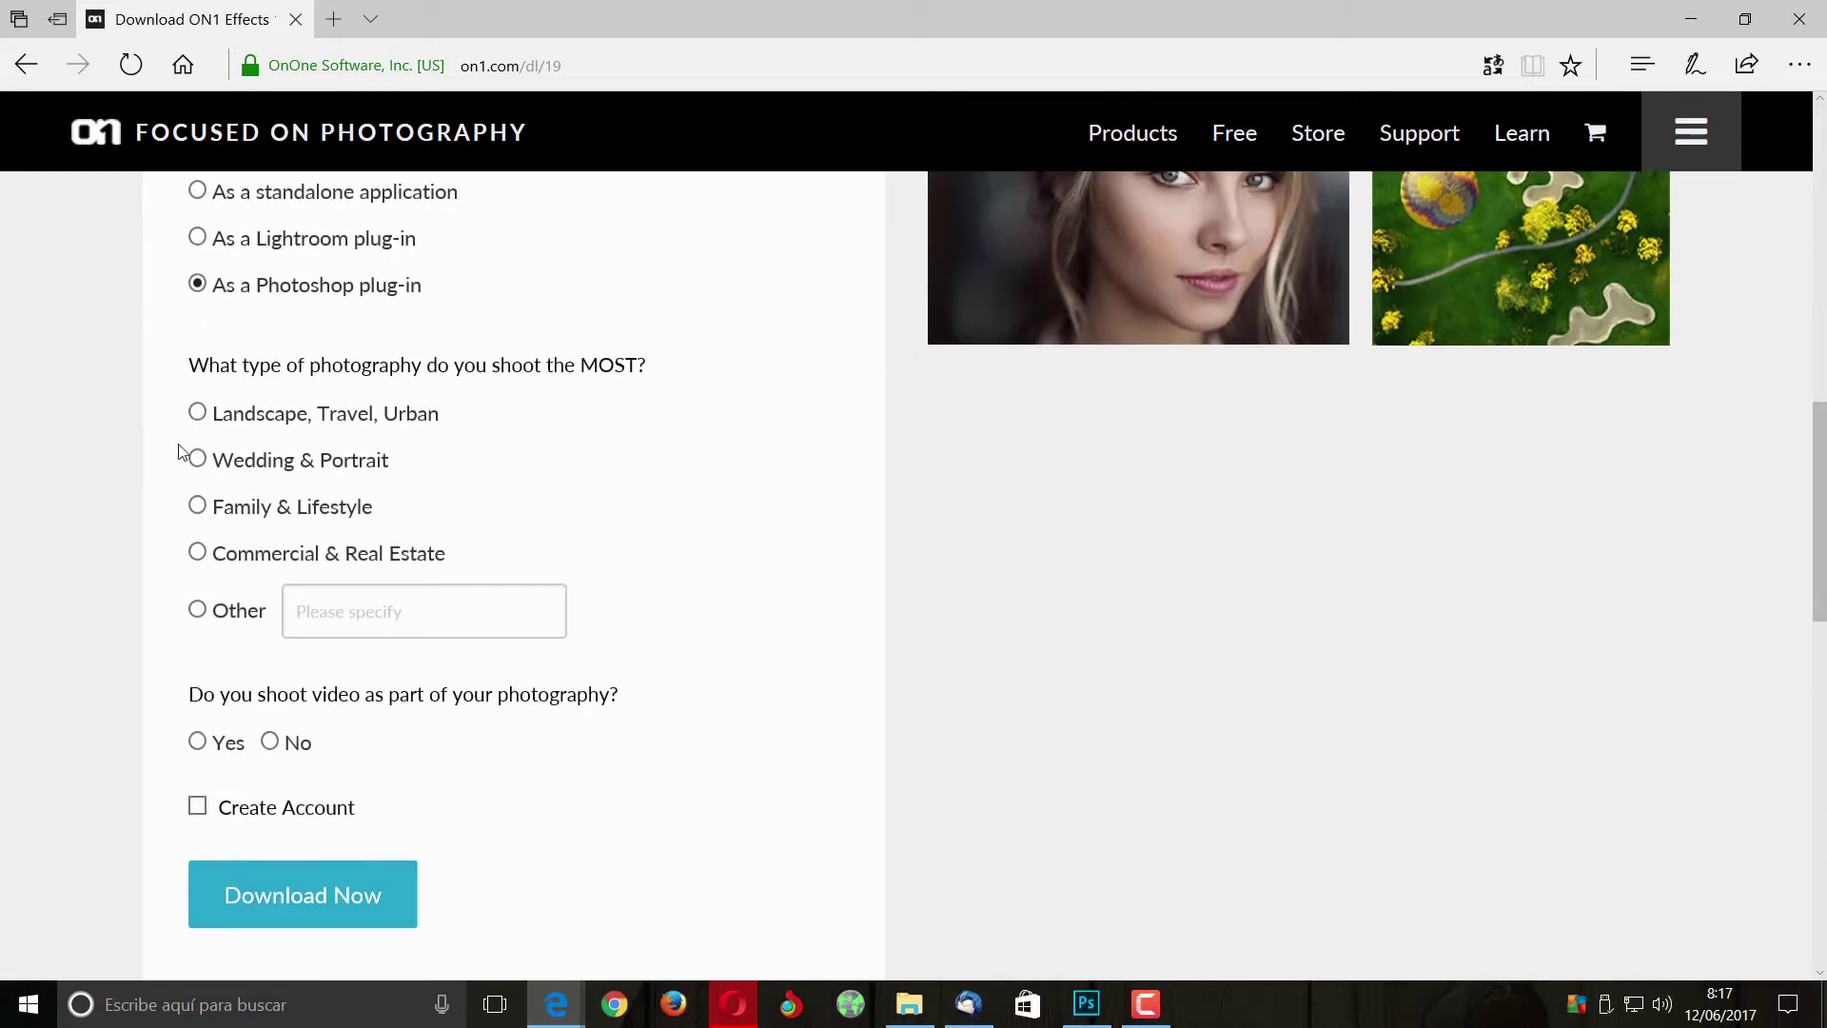
{"action": "left_click", "coordinate": [197, 412]}
{"action": "scroll", "coordinate": [102, 644], "scroll_direction": "down", "scroll_amount": 2}
{"action": "left_click", "coordinate": [270, 475]}
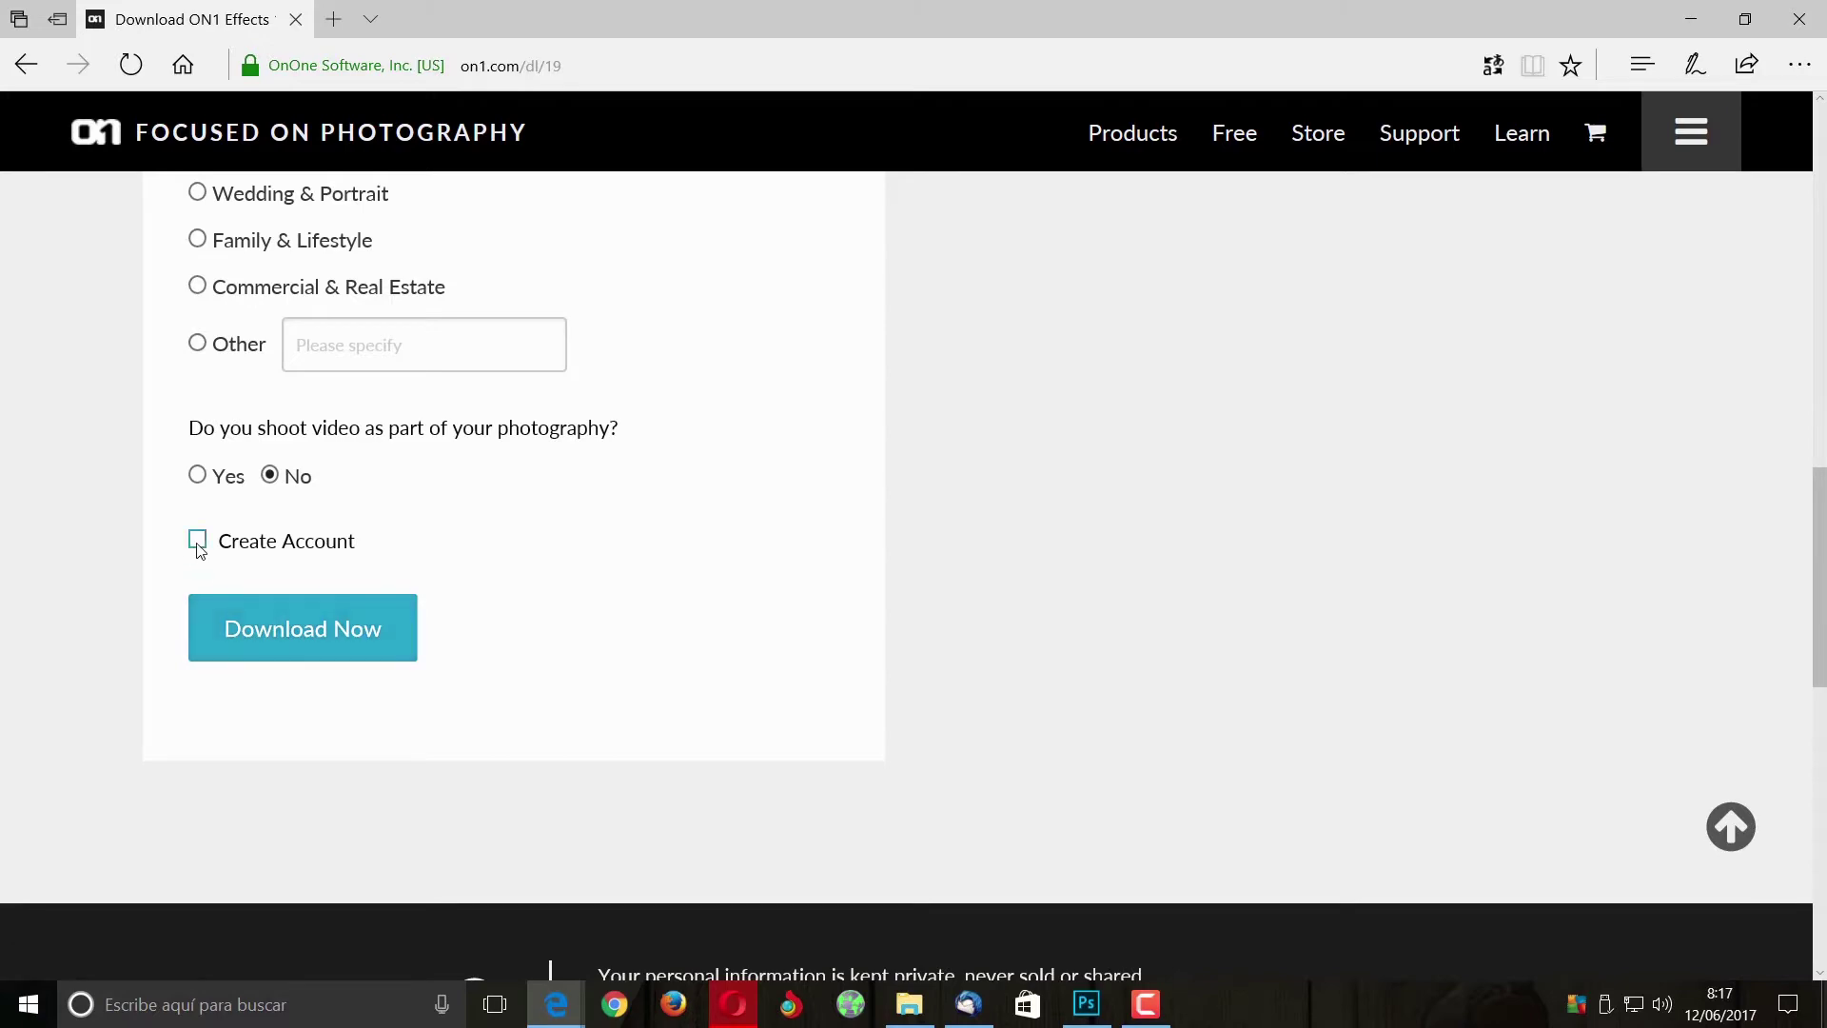
{"action": "left_click", "coordinate": [261, 609]}
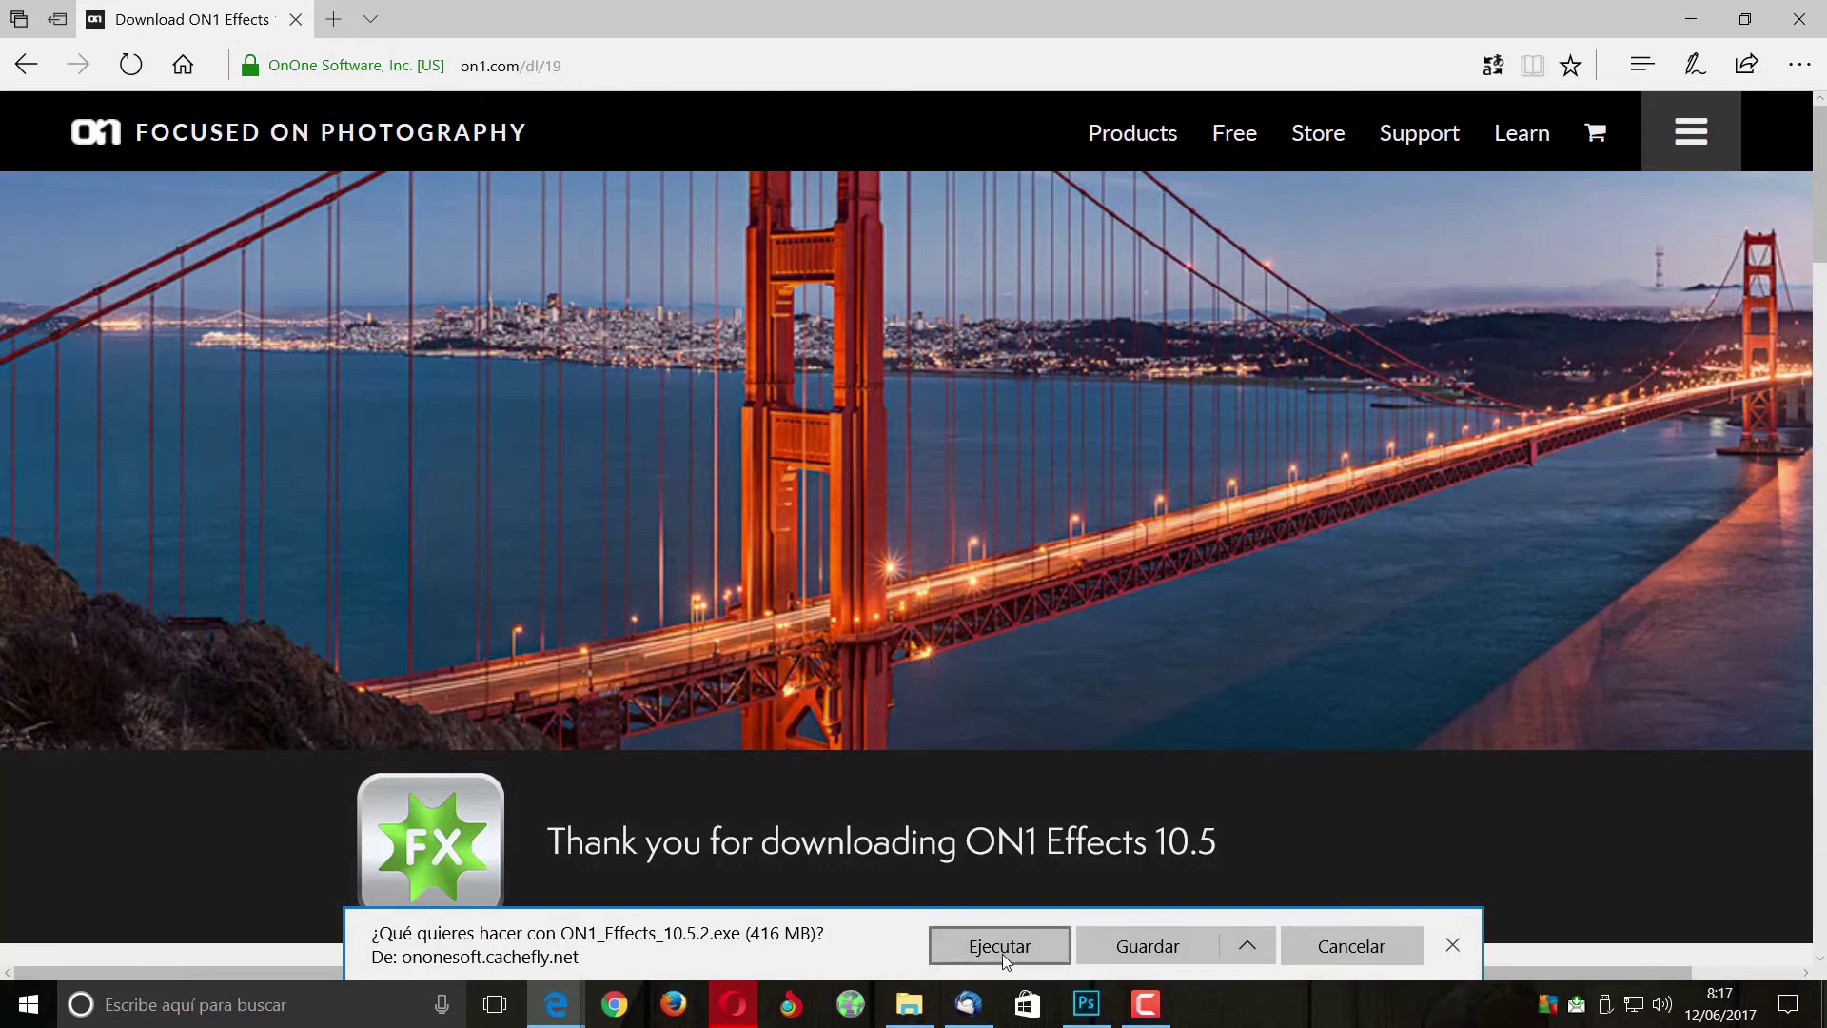
- Download and run the ON1_Effects_10.5.2.exe installer, then close Edge
{"action": "left_click", "coordinate": [1163, 945]}
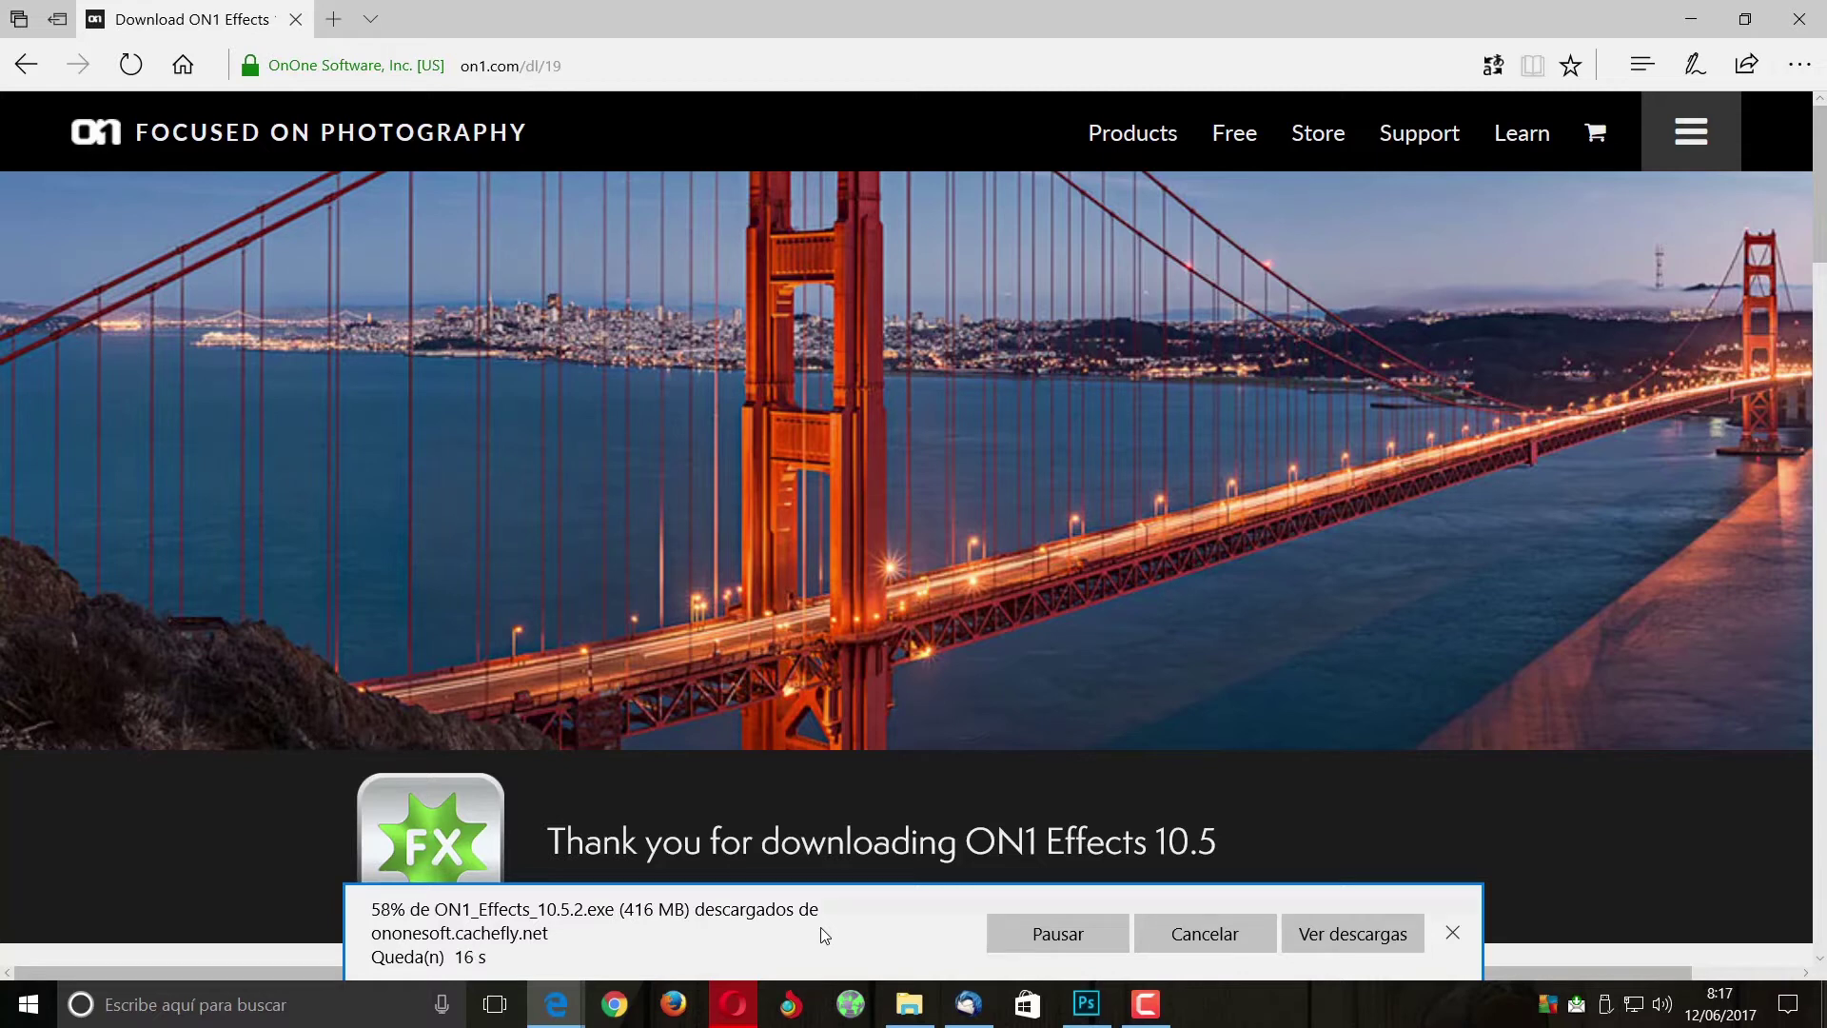
{"action": "left_click", "coordinate": [1059, 953]}
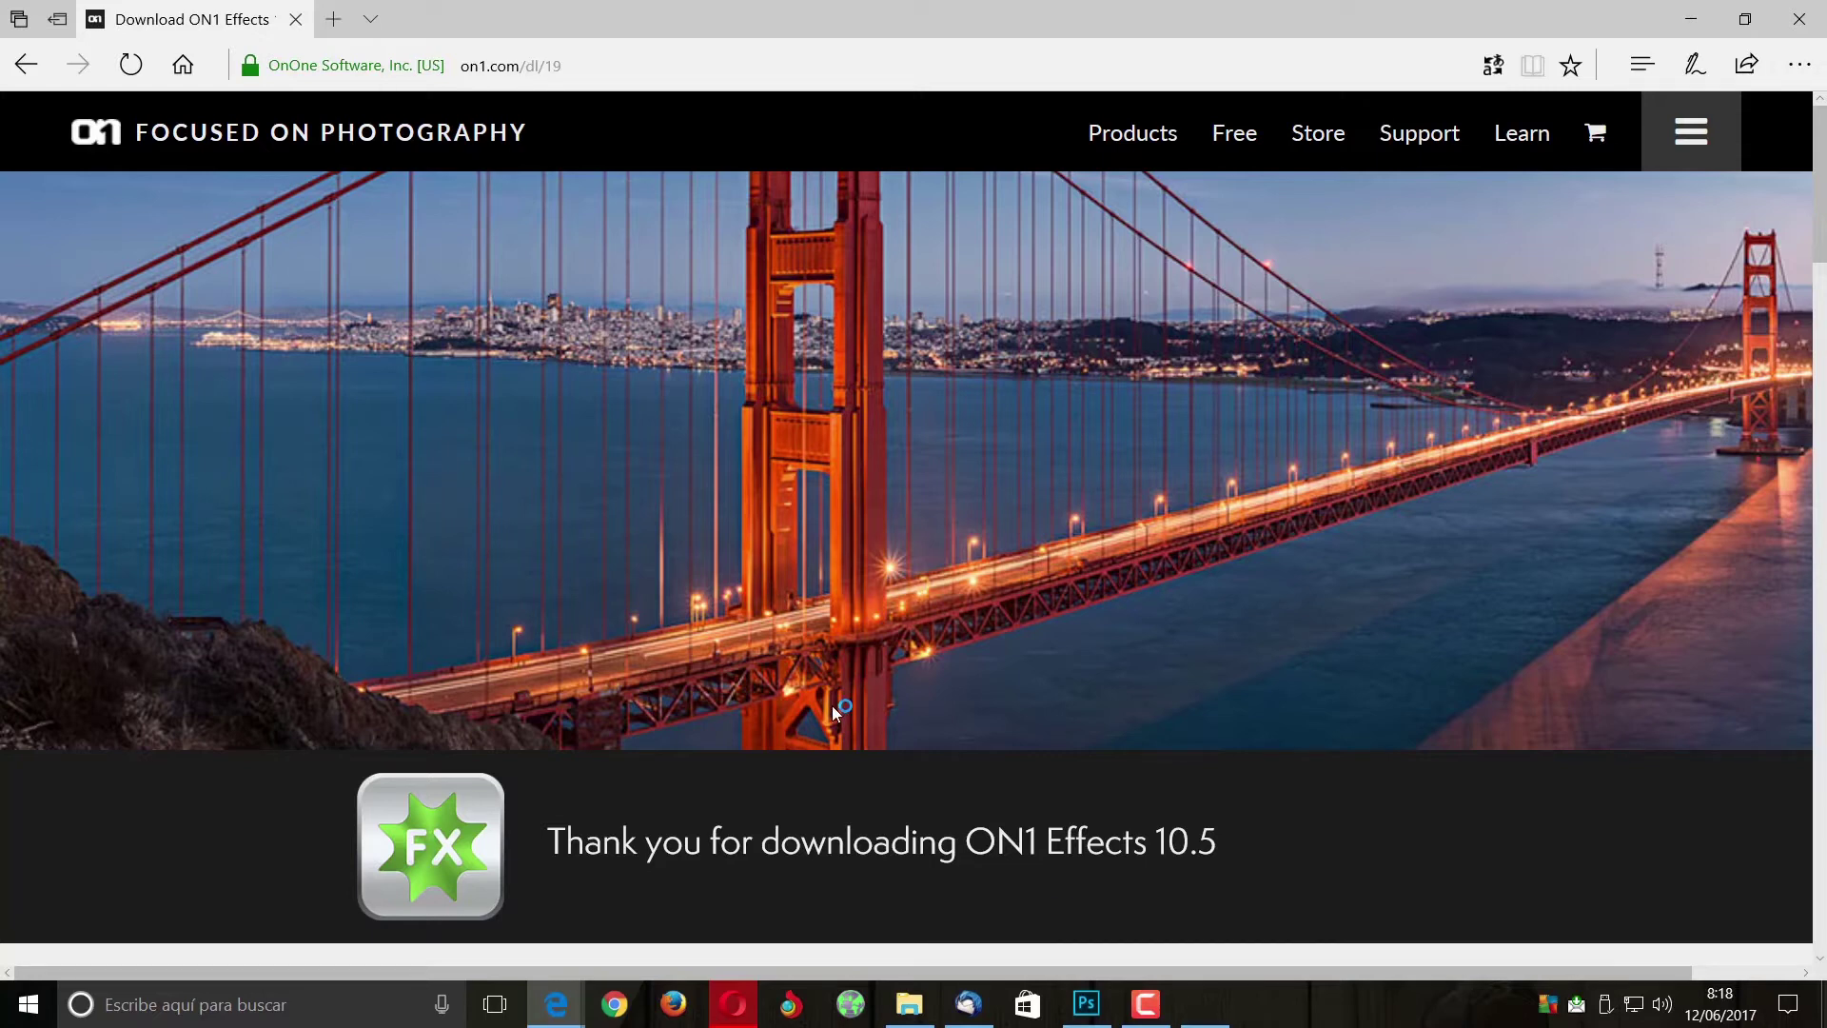
{"action": "left_click", "coordinate": [1803, 19]}
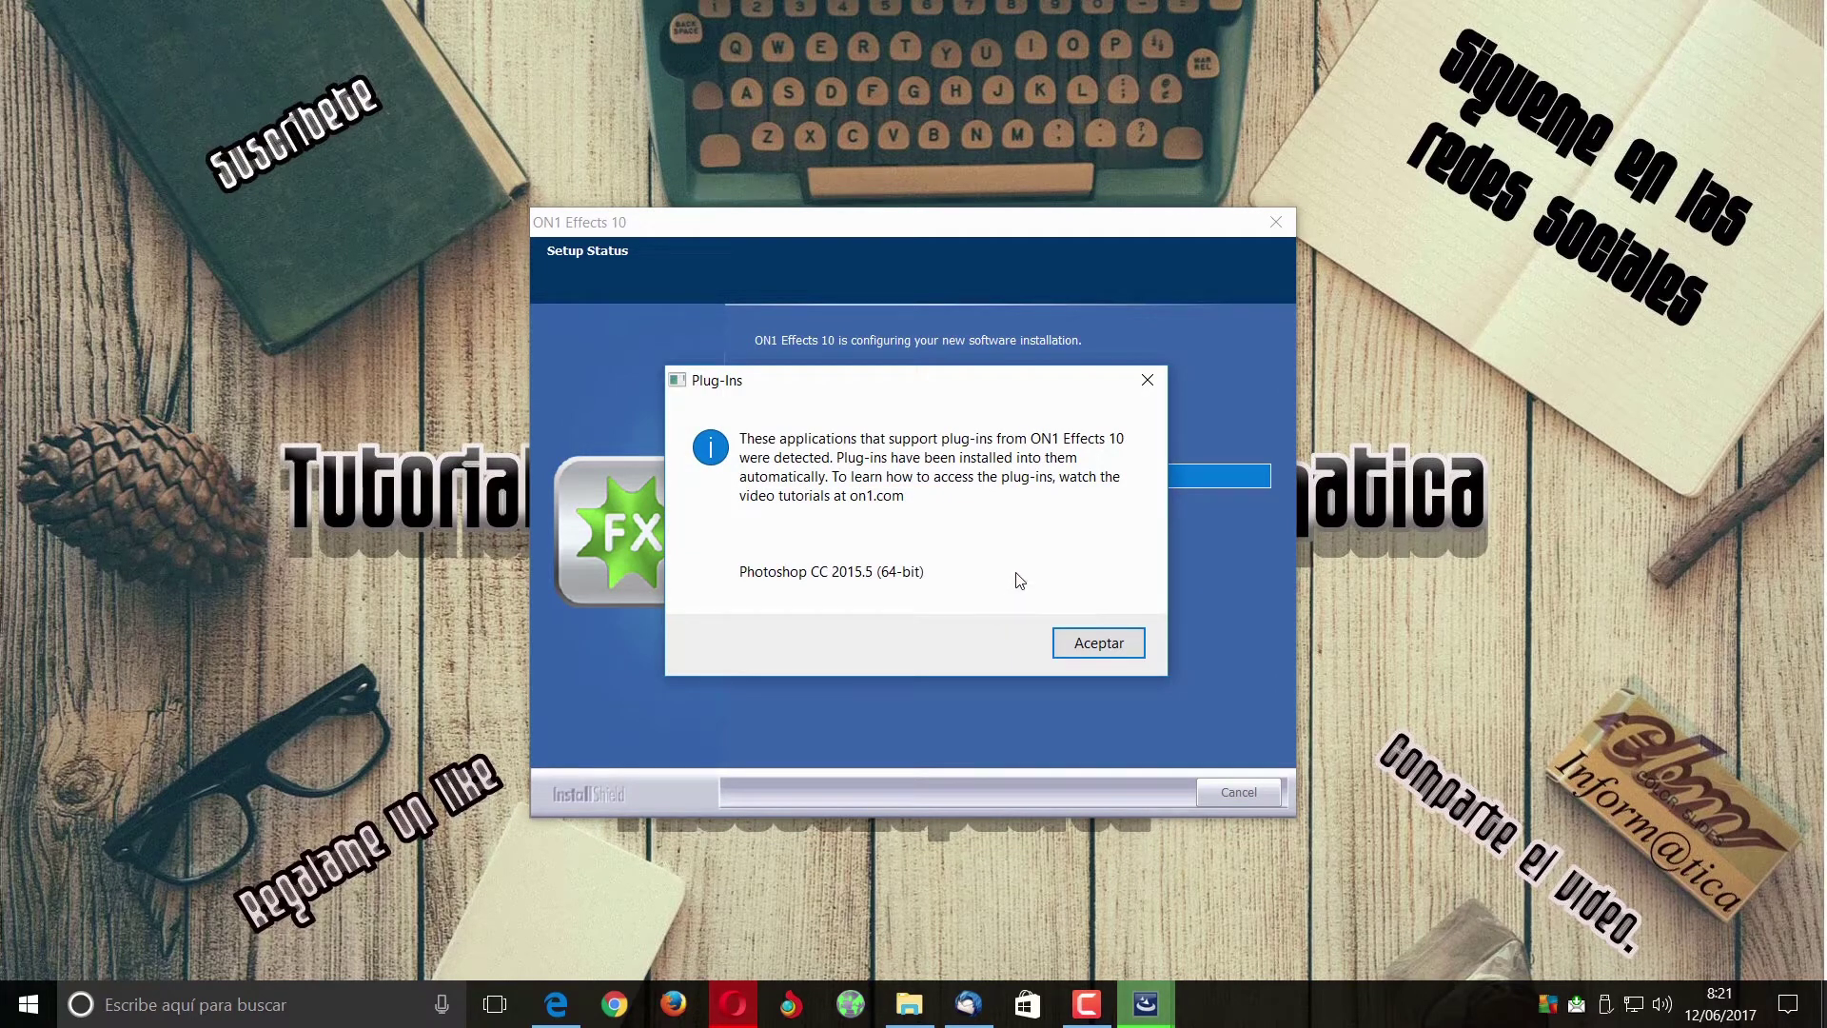
- Acknowledge the Photoshop CC 2015.5 plug-ins notice and close the completed setup wizard
{"action": "left_click", "coordinate": [1094, 645]}
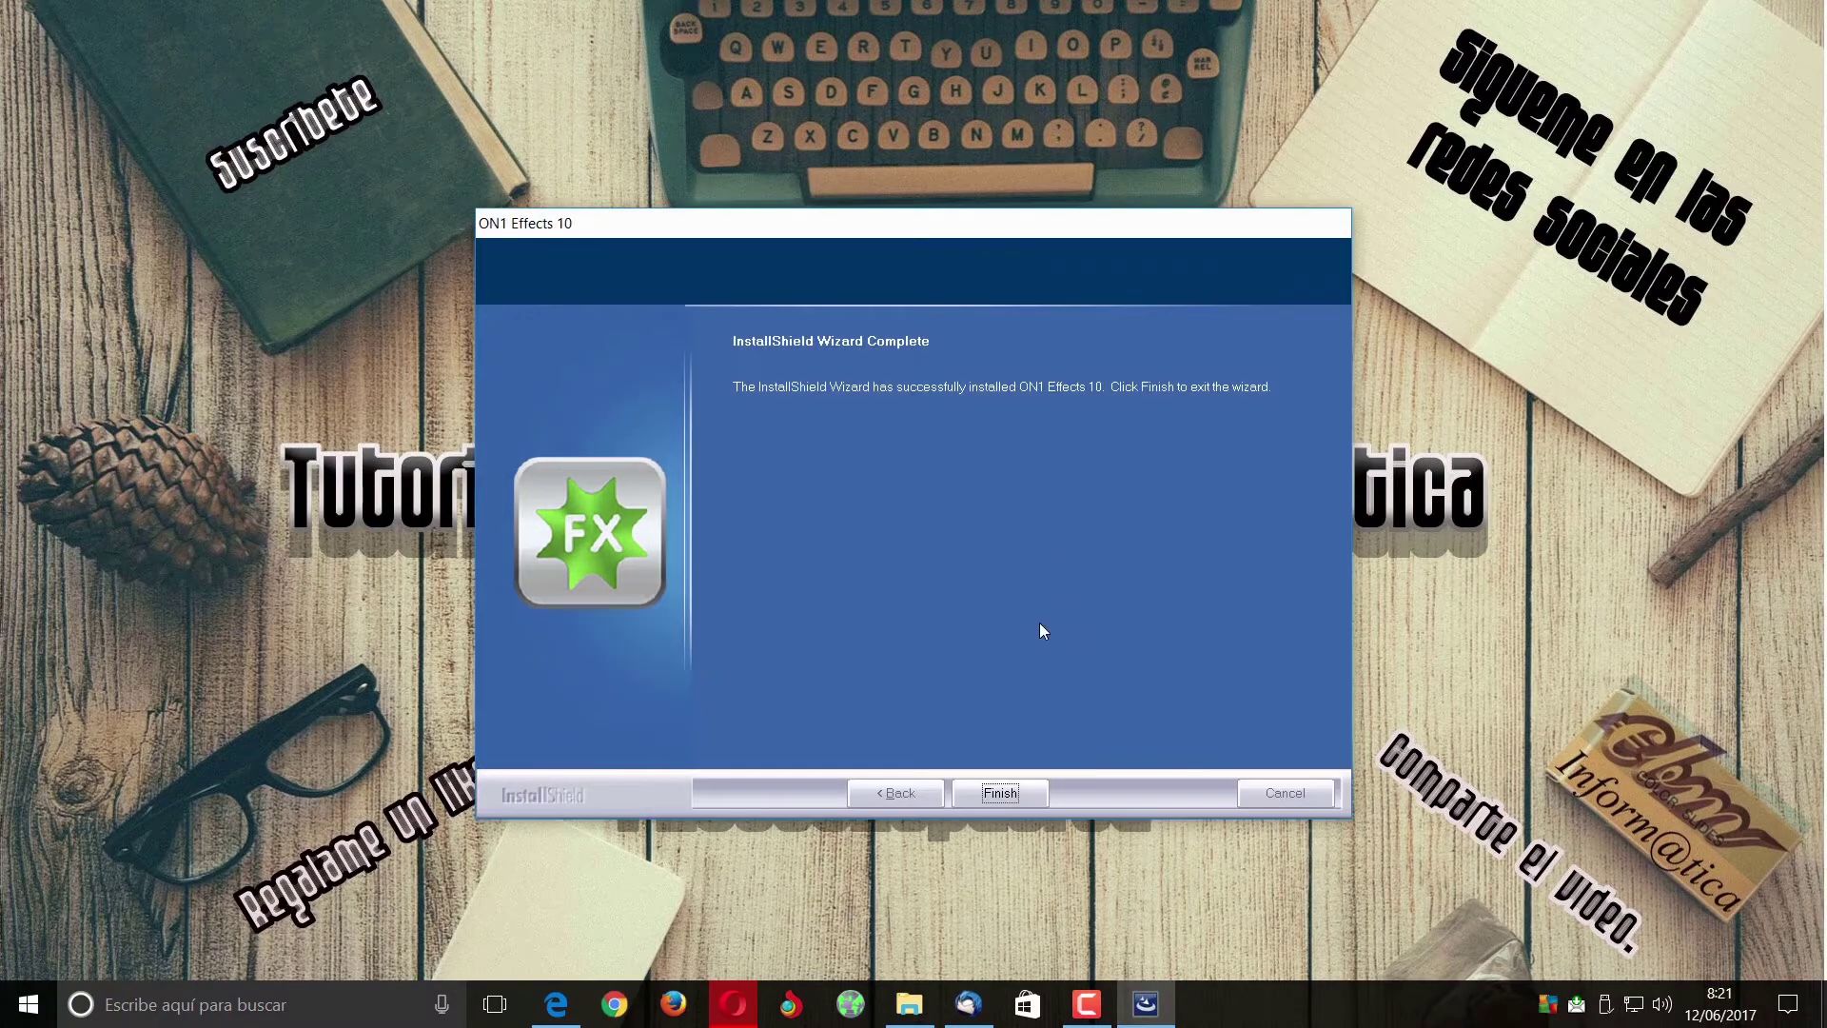
{"action": "left_click", "coordinate": [1001, 794]}
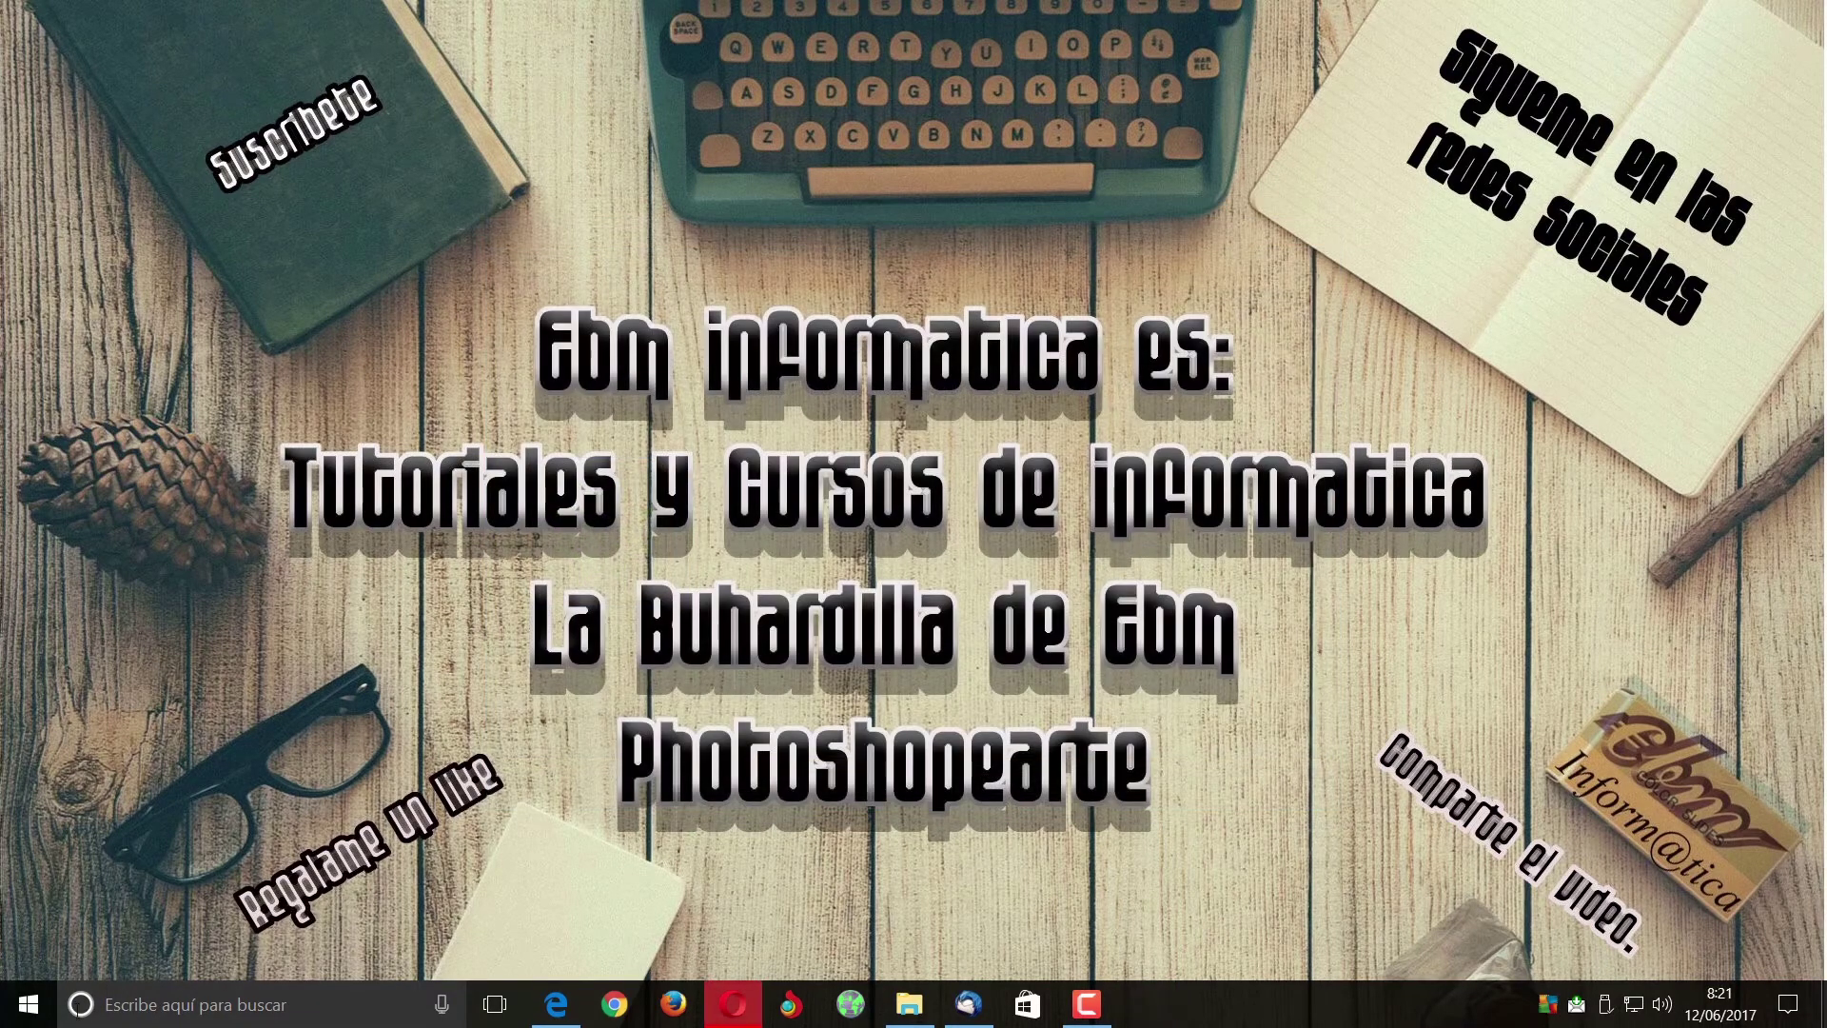
- Launch Adobe Photoshop CC 2017 from the Start menu and dismiss the open filter list
{"action": "left_click", "coordinate": [8, 1006]}
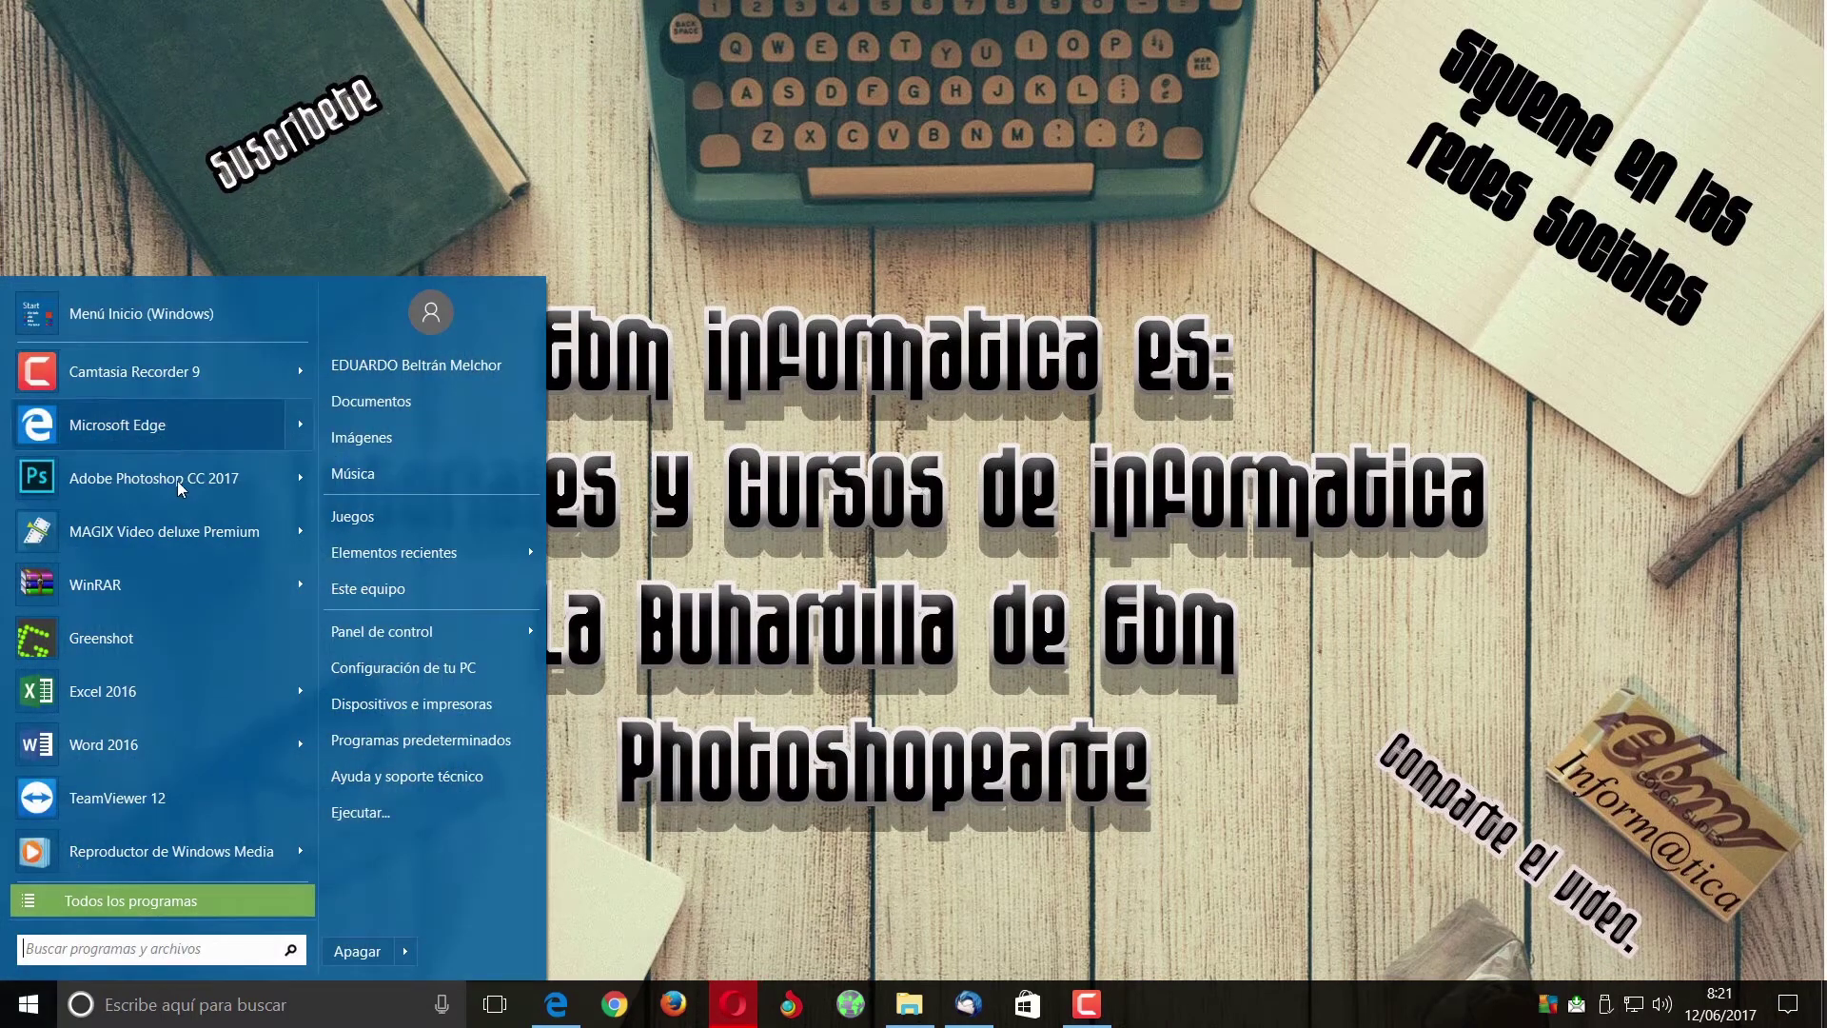
{"action": "left_click", "coordinate": [179, 485]}
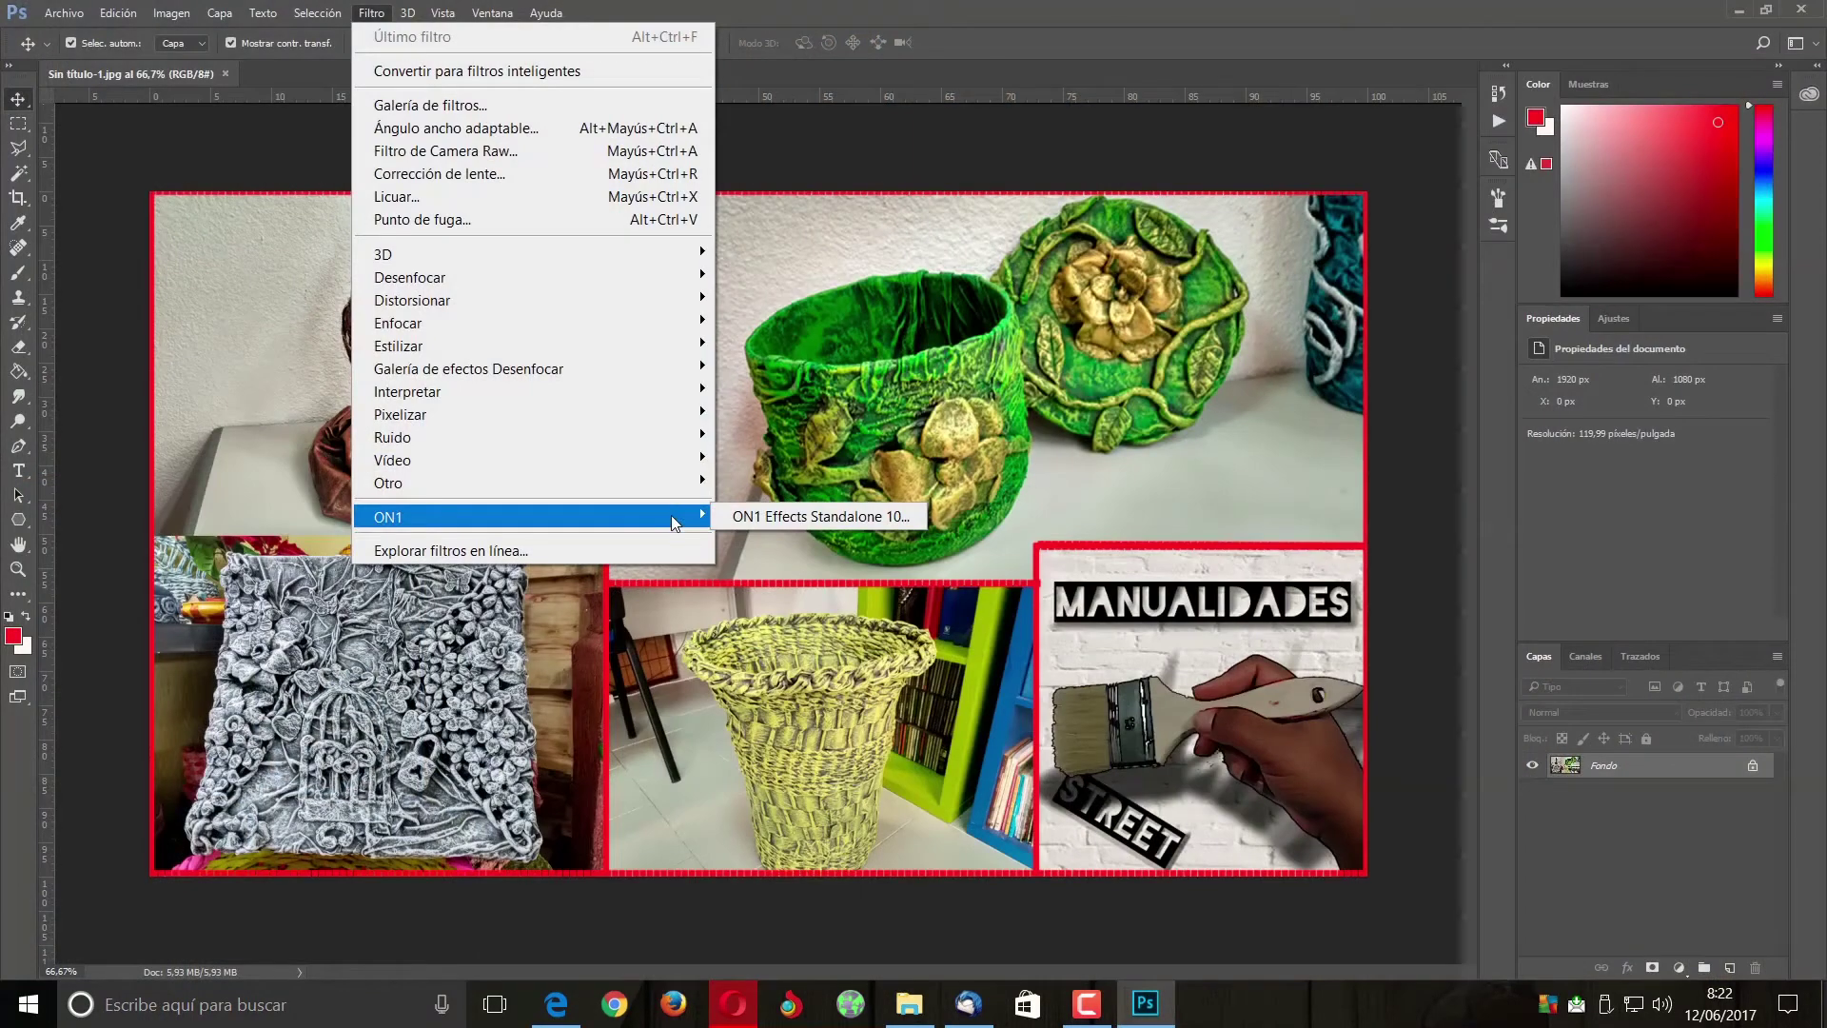
{"action": "left_click", "coordinate": [699, 731]}
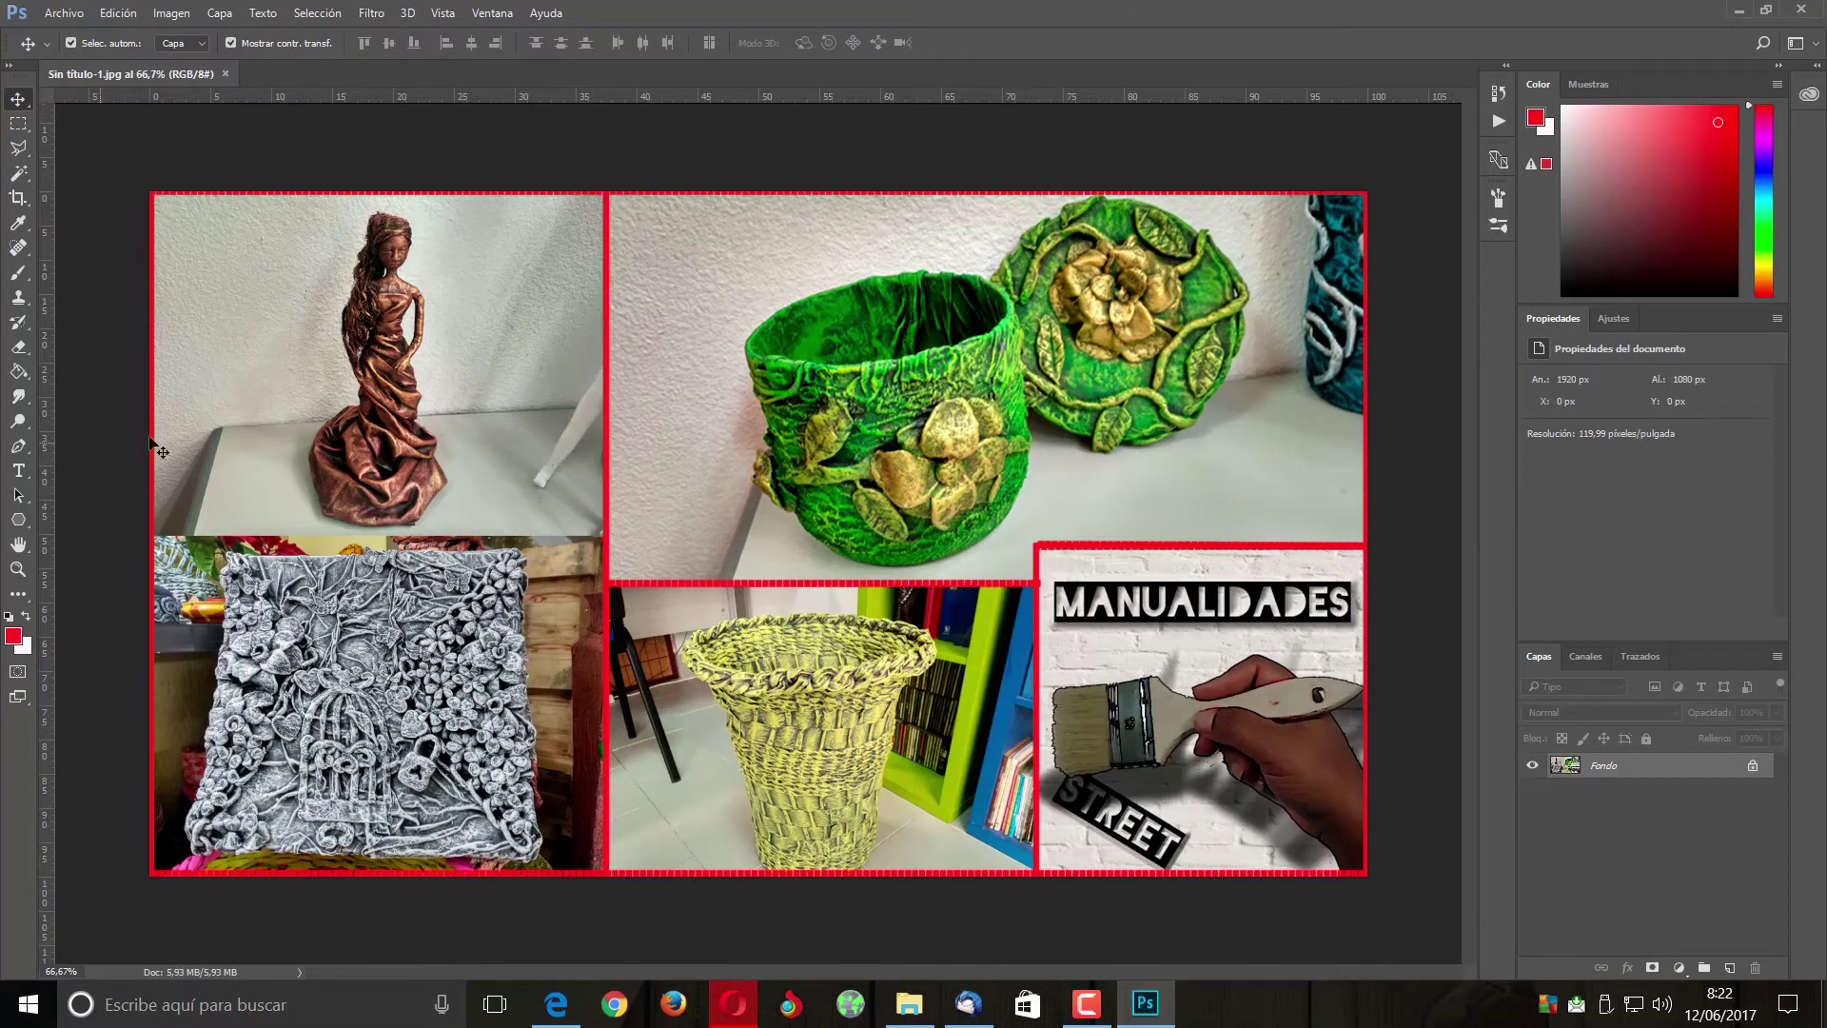
- Run Filtro > ON1 > ON1 Effects Standalone 10 on the collage
{"action": "left_click", "coordinate": [376, 13]}
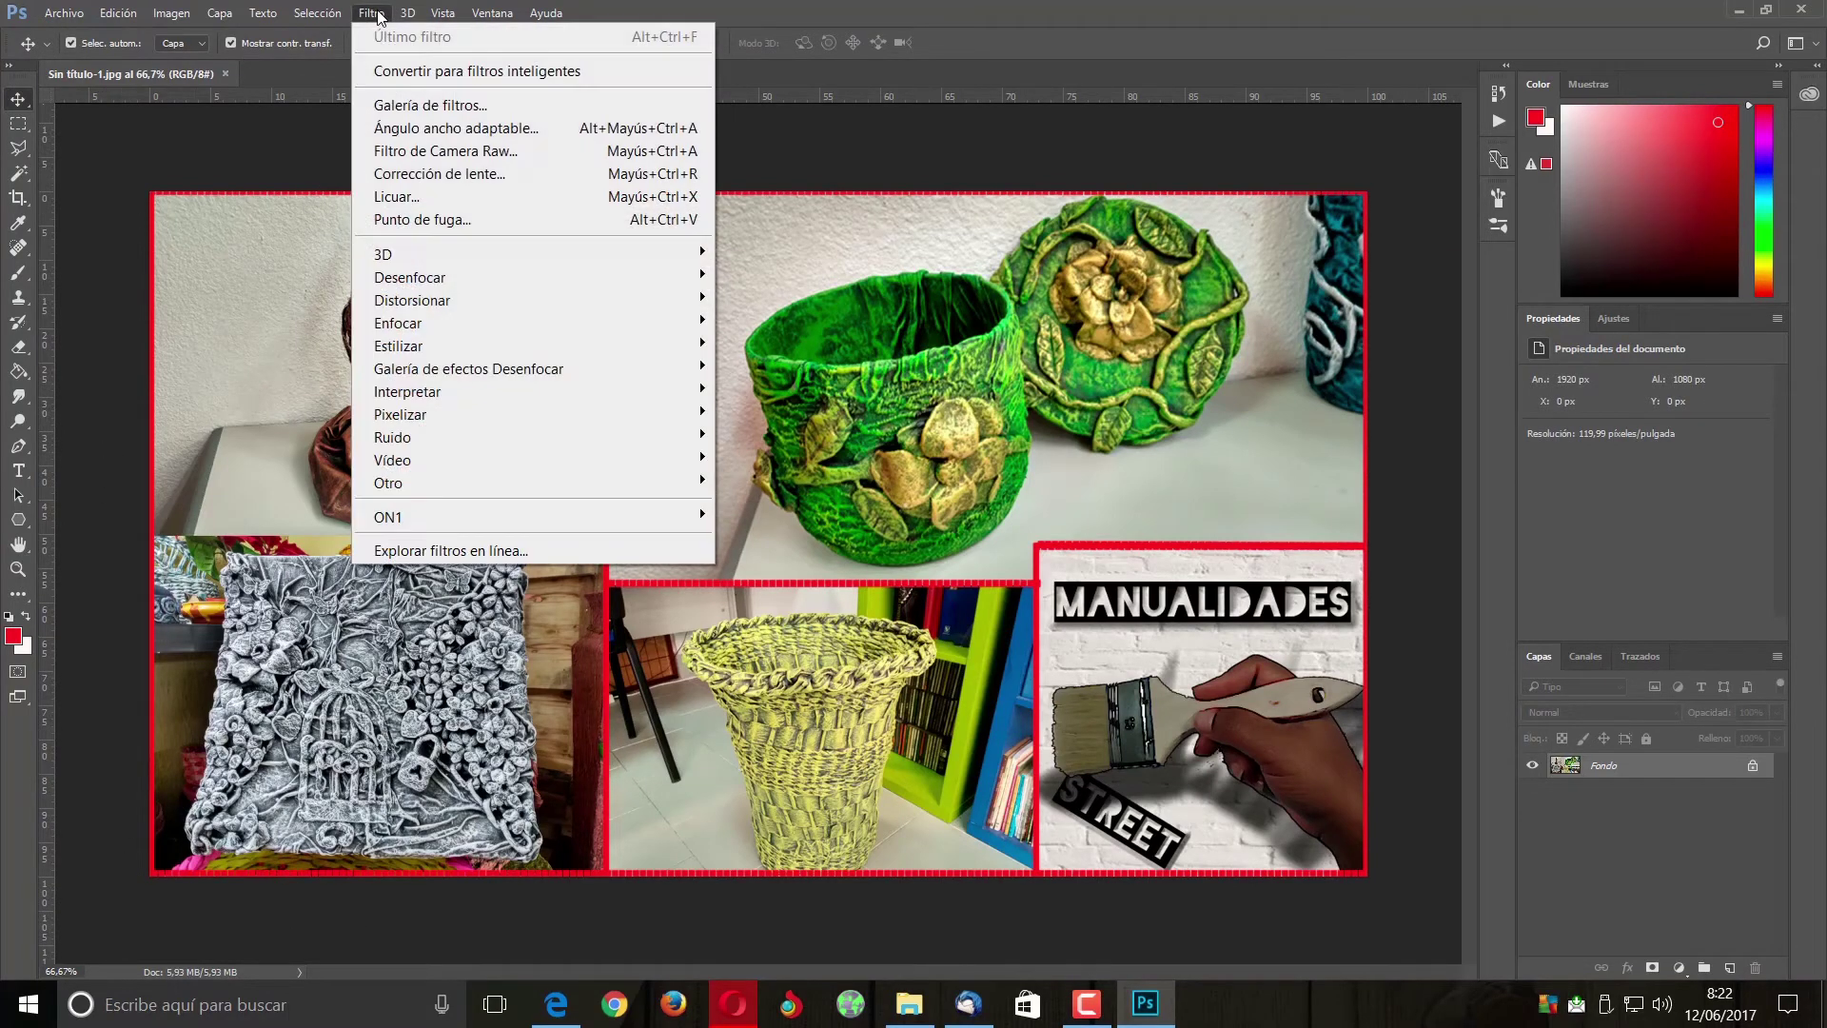
{"action": "mouse_move", "coordinate": [531, 517]}
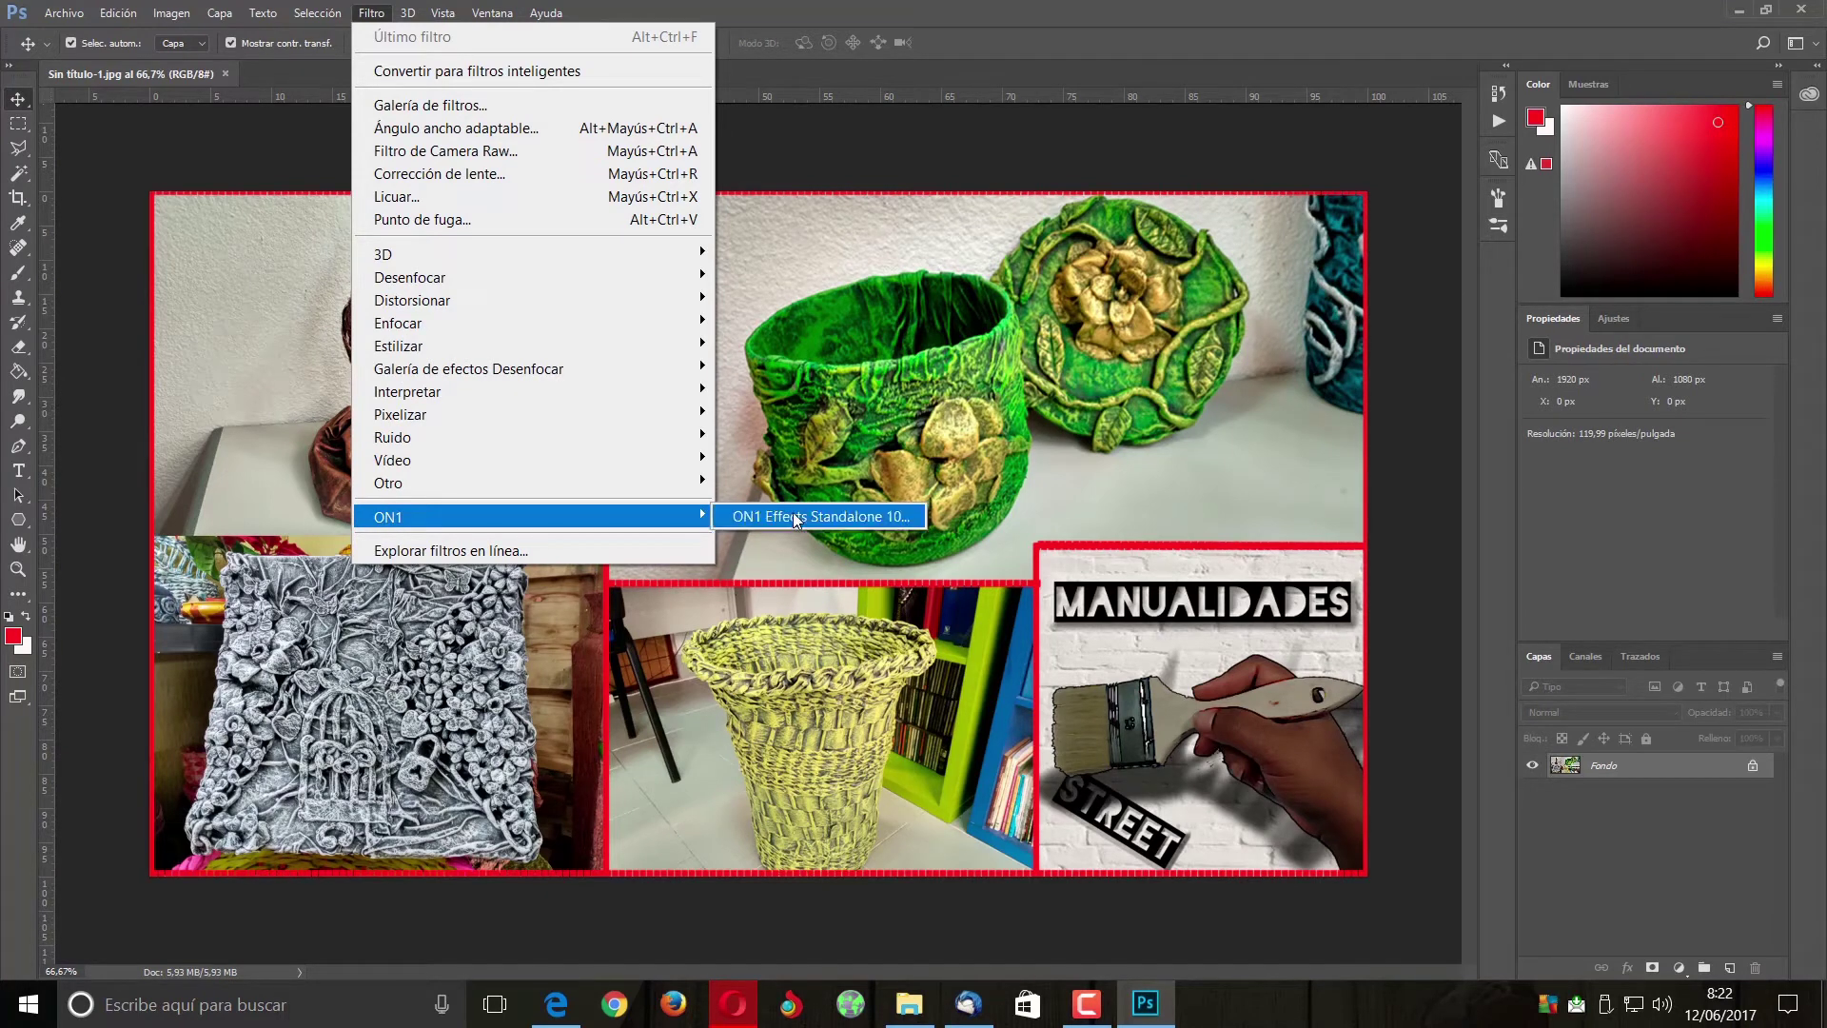
{"action": "left_click", "coordinate": [843, 516]}
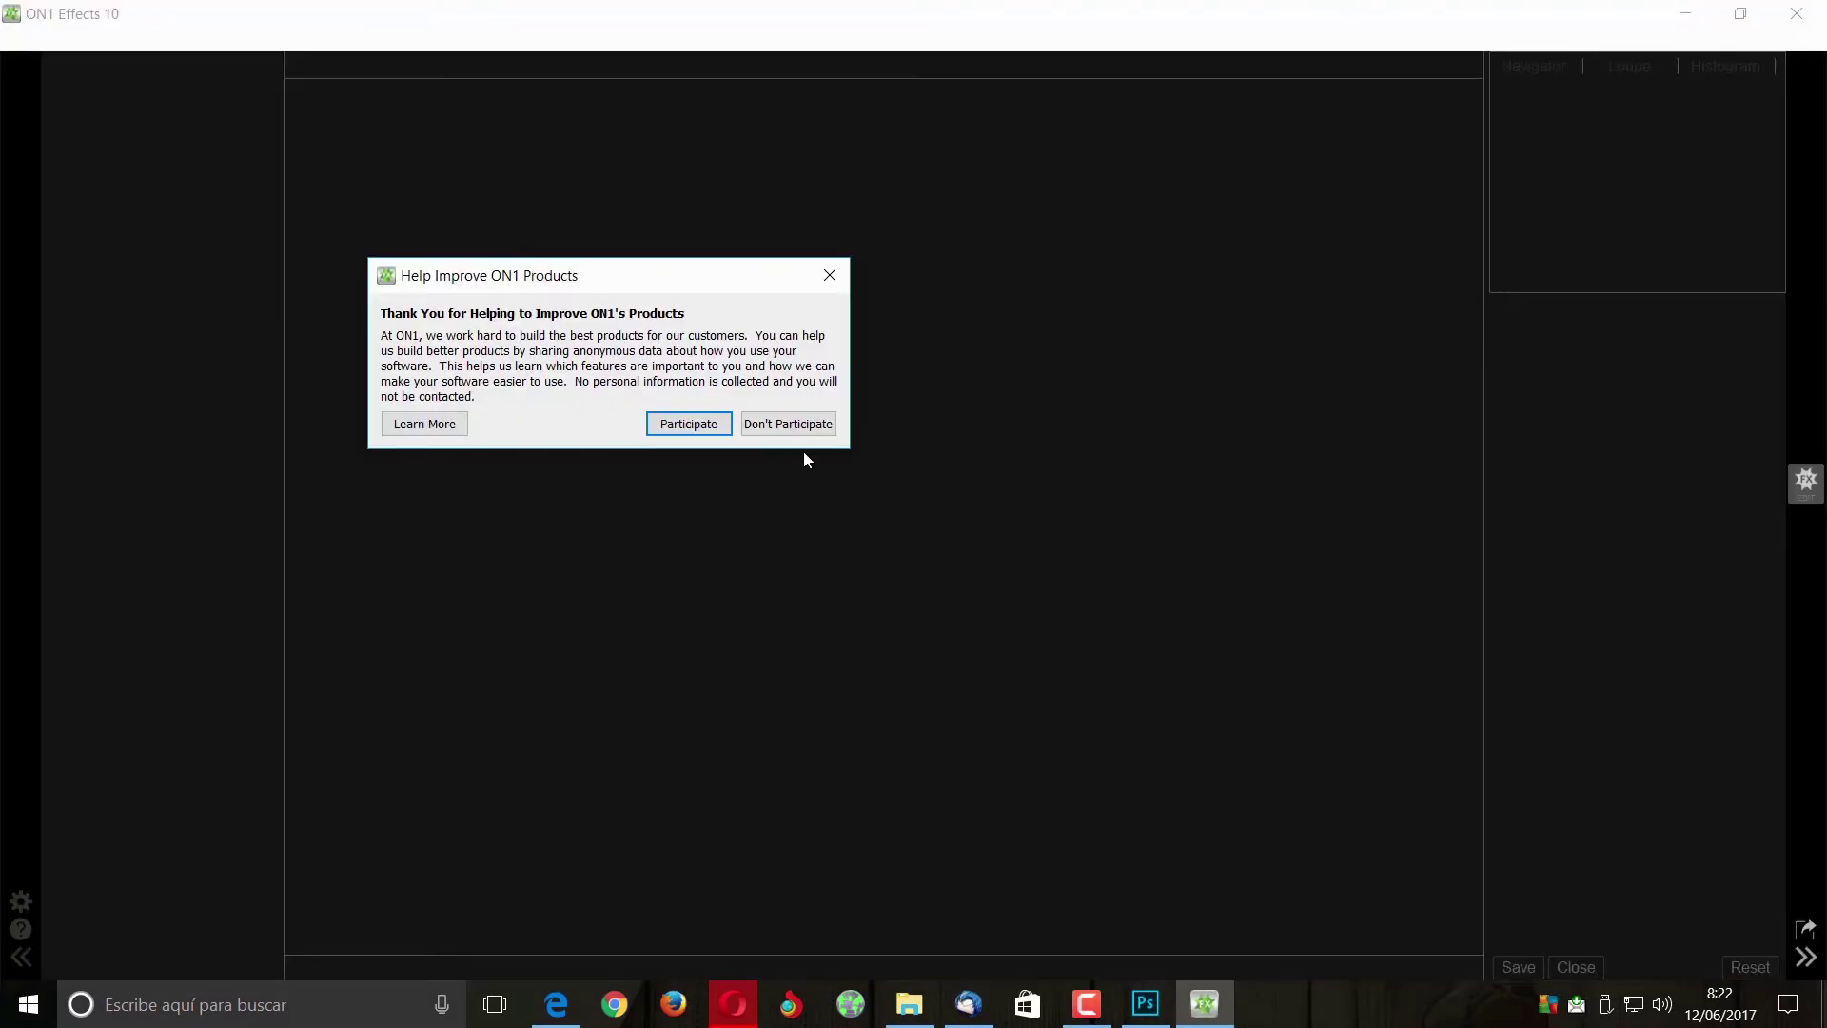
- Choose Don't Participate in the Help Improve ON1 Products prompt
{"action": "left_click", "coordinate": [775, 424]}
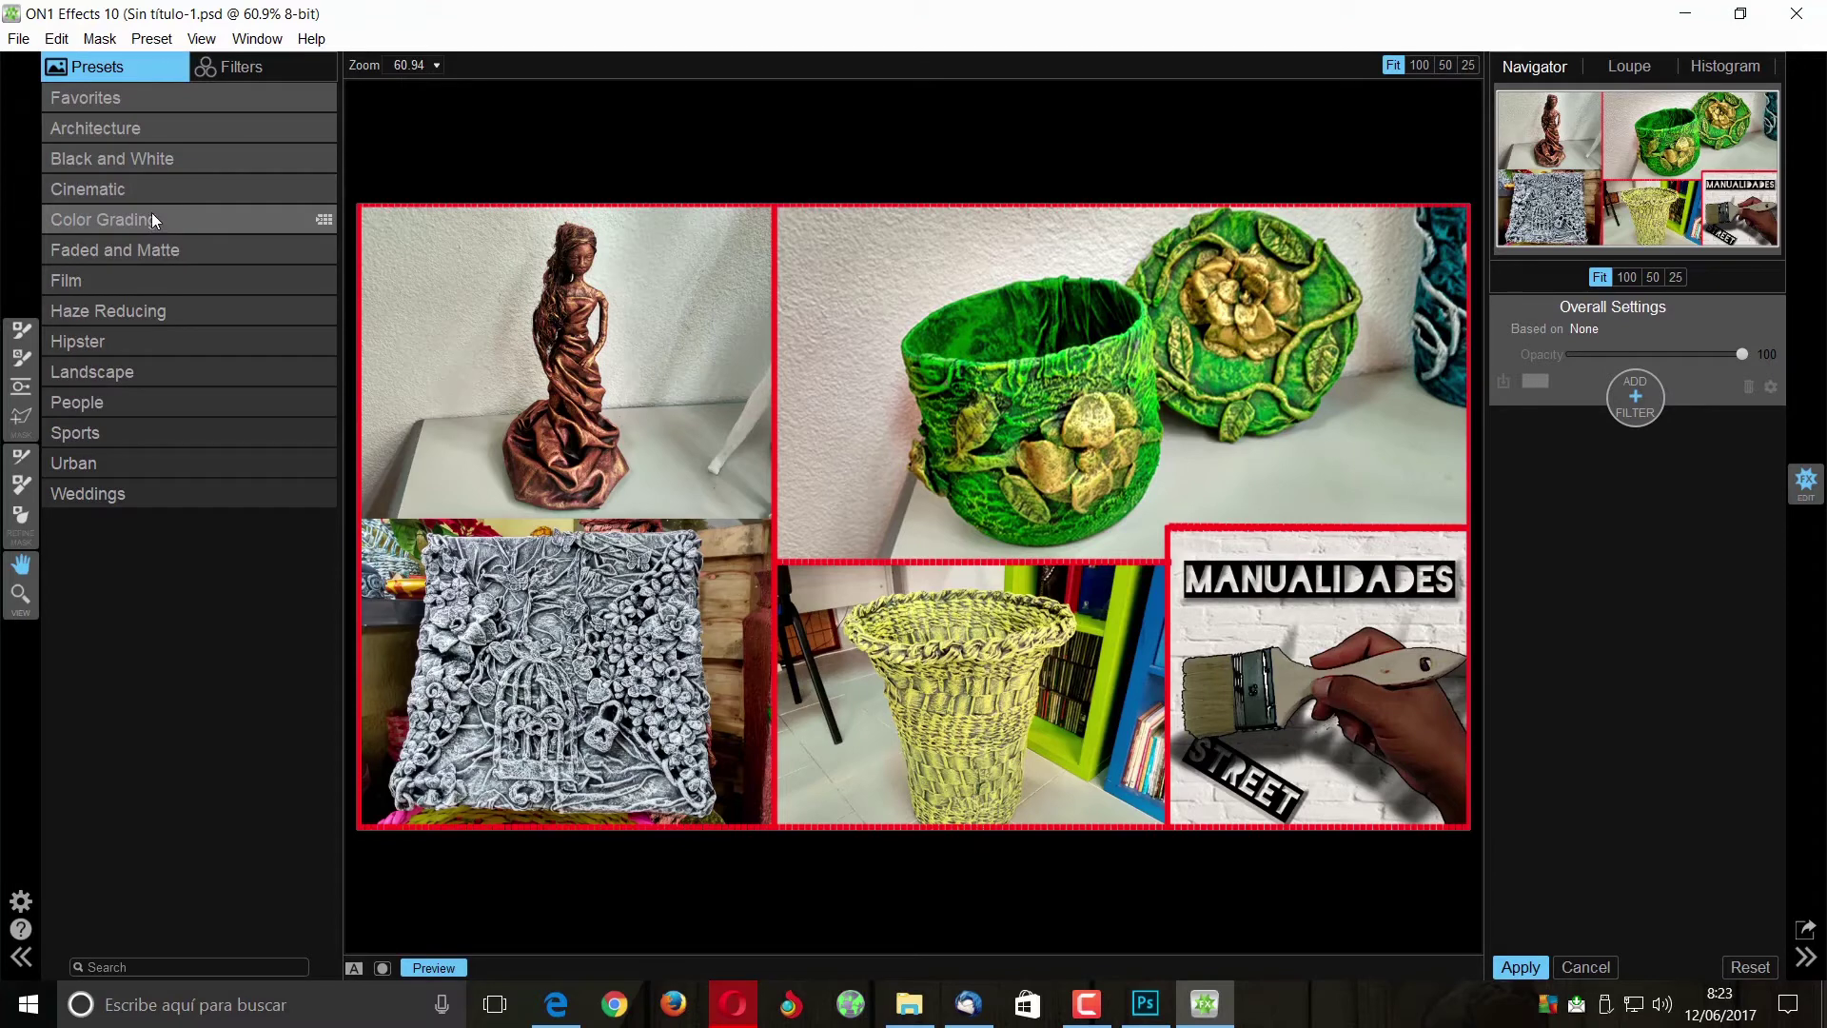
- Apply the Vivid Lines preset from the Sports category to the collage
{"action": "left_click", "coordinate": [127, 436]}
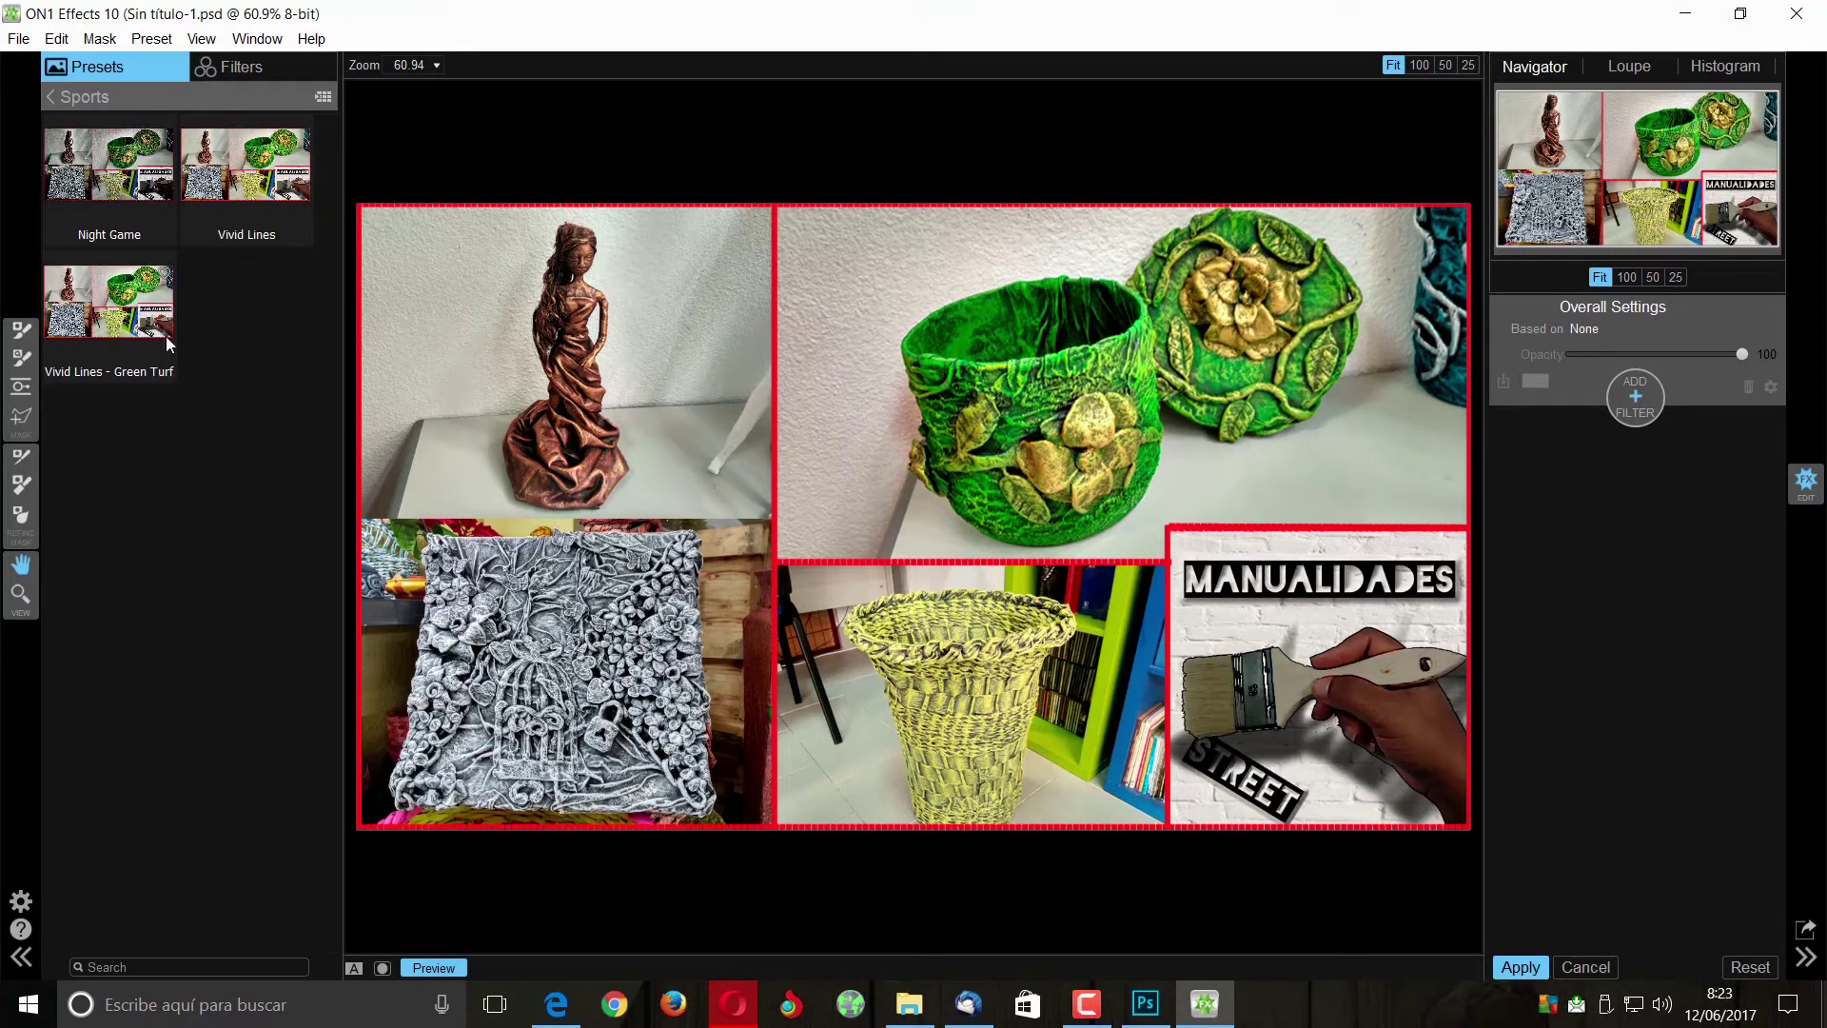
{"action": "left_click", "coordinate": [255, 188]}
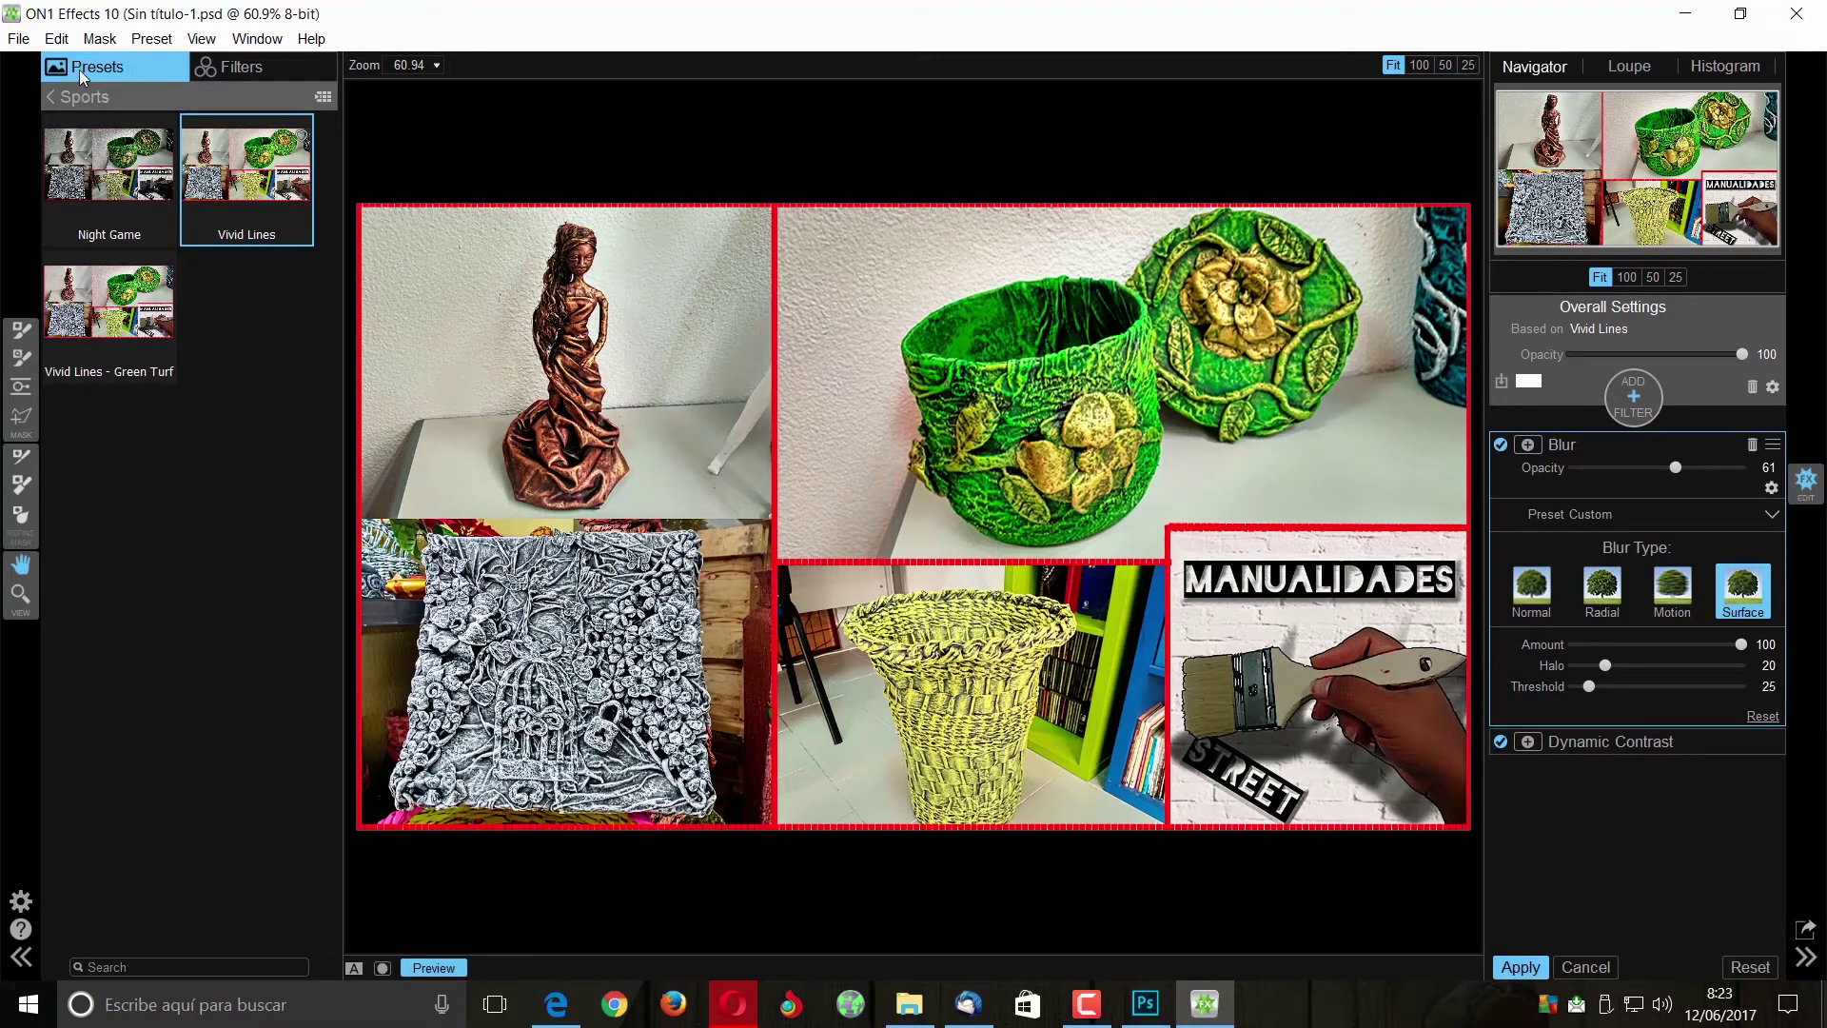
{"action": "left_click", "coordinate": [233, 67]}
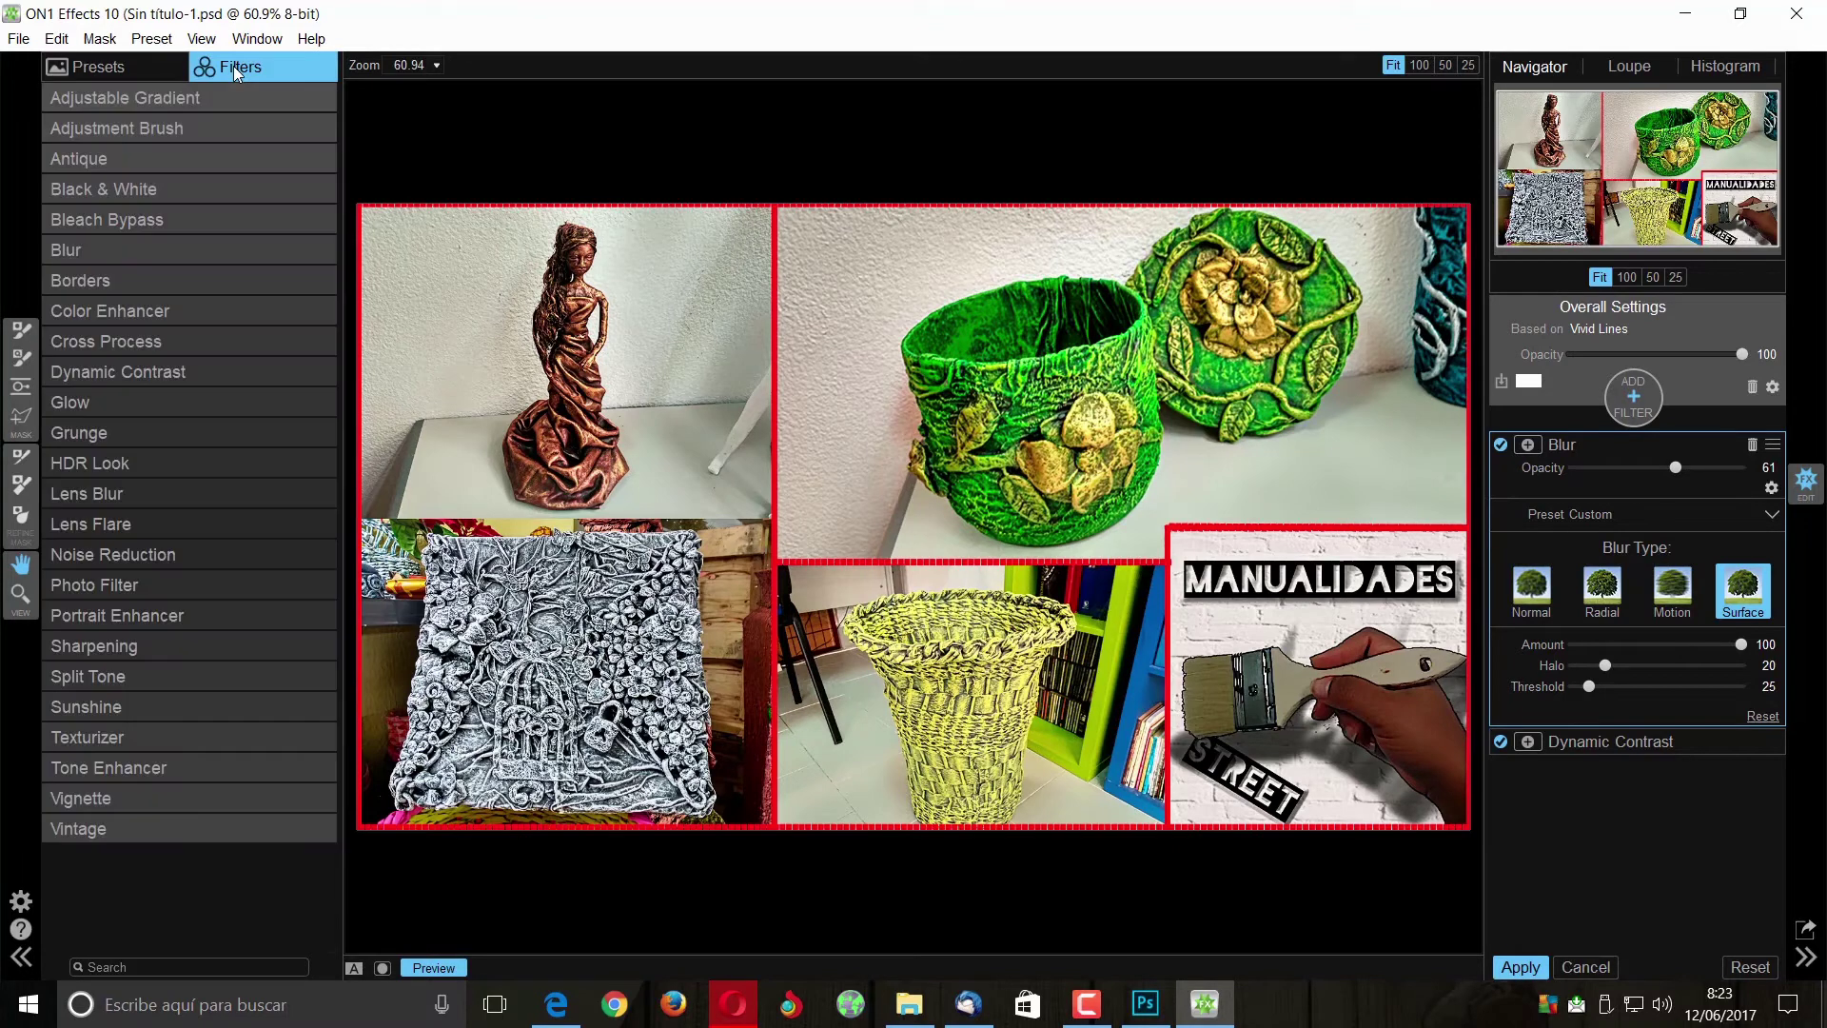
{"action": "left_click", "coordinate": [122, 69]}
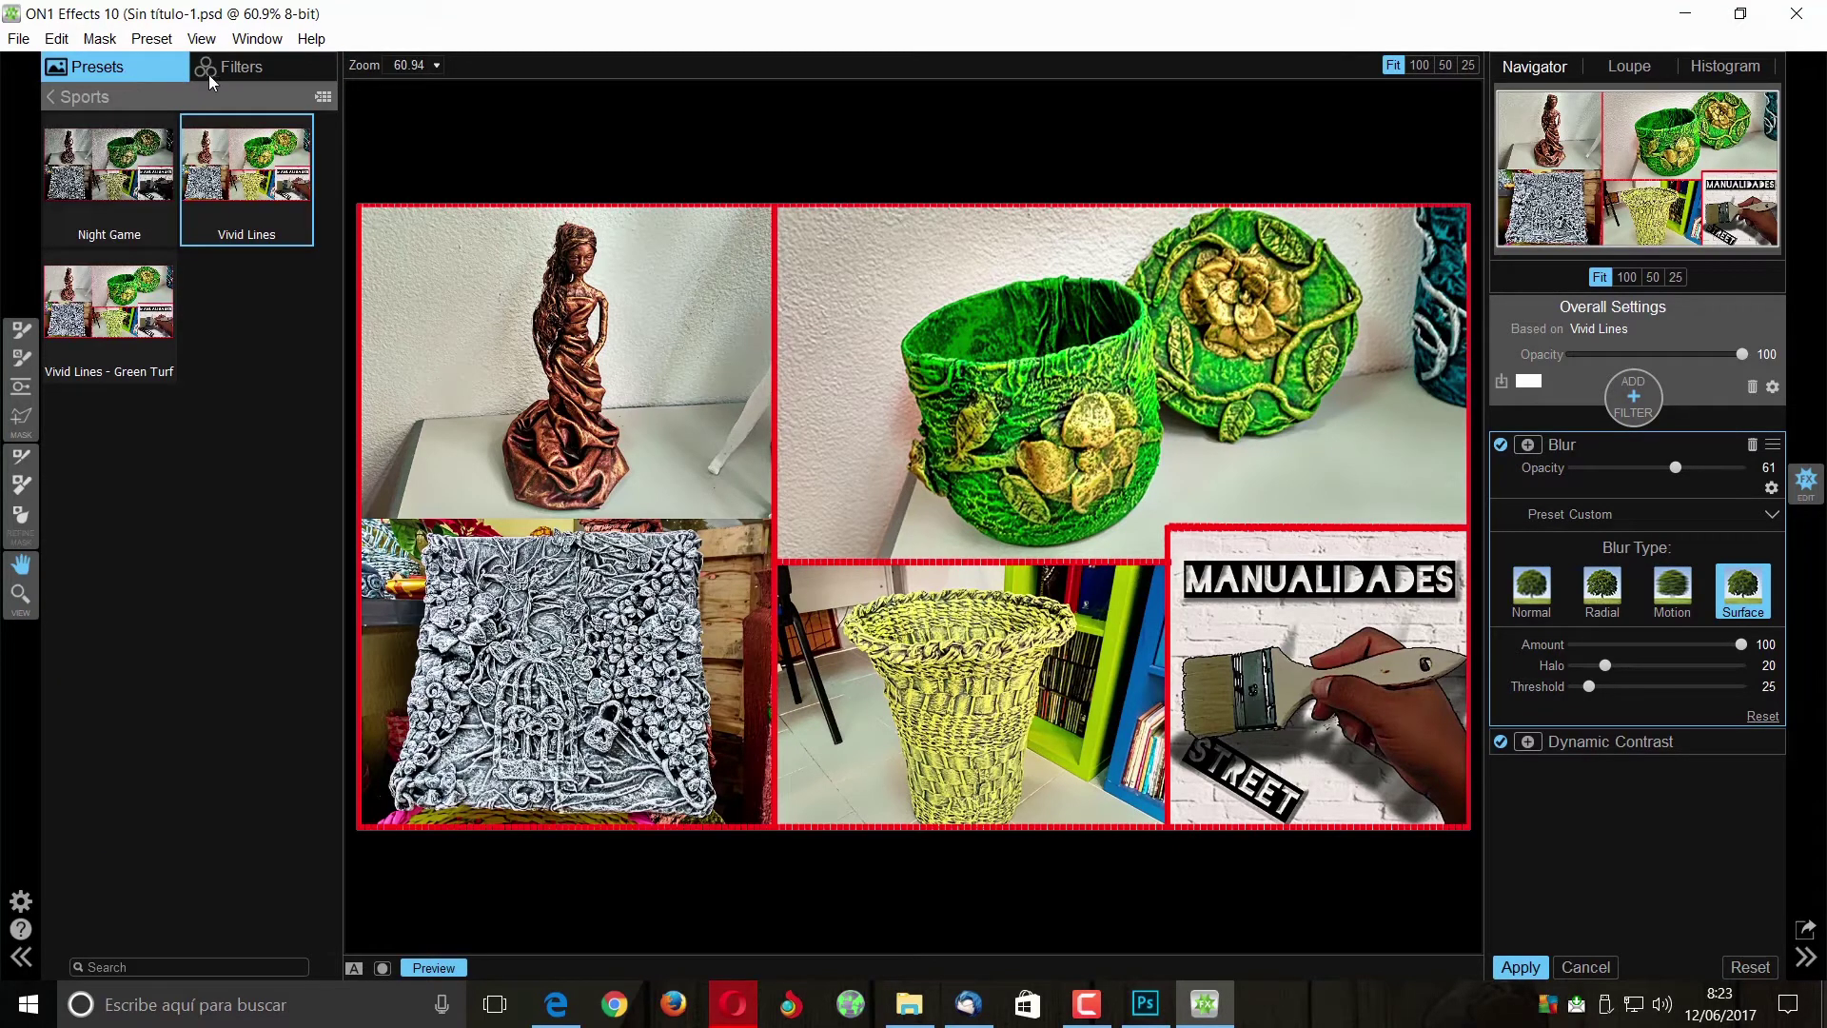
- Show the Filters list and open the Vintage filter's styles
{"action": "left_click", "coordinate": [243, 69]}
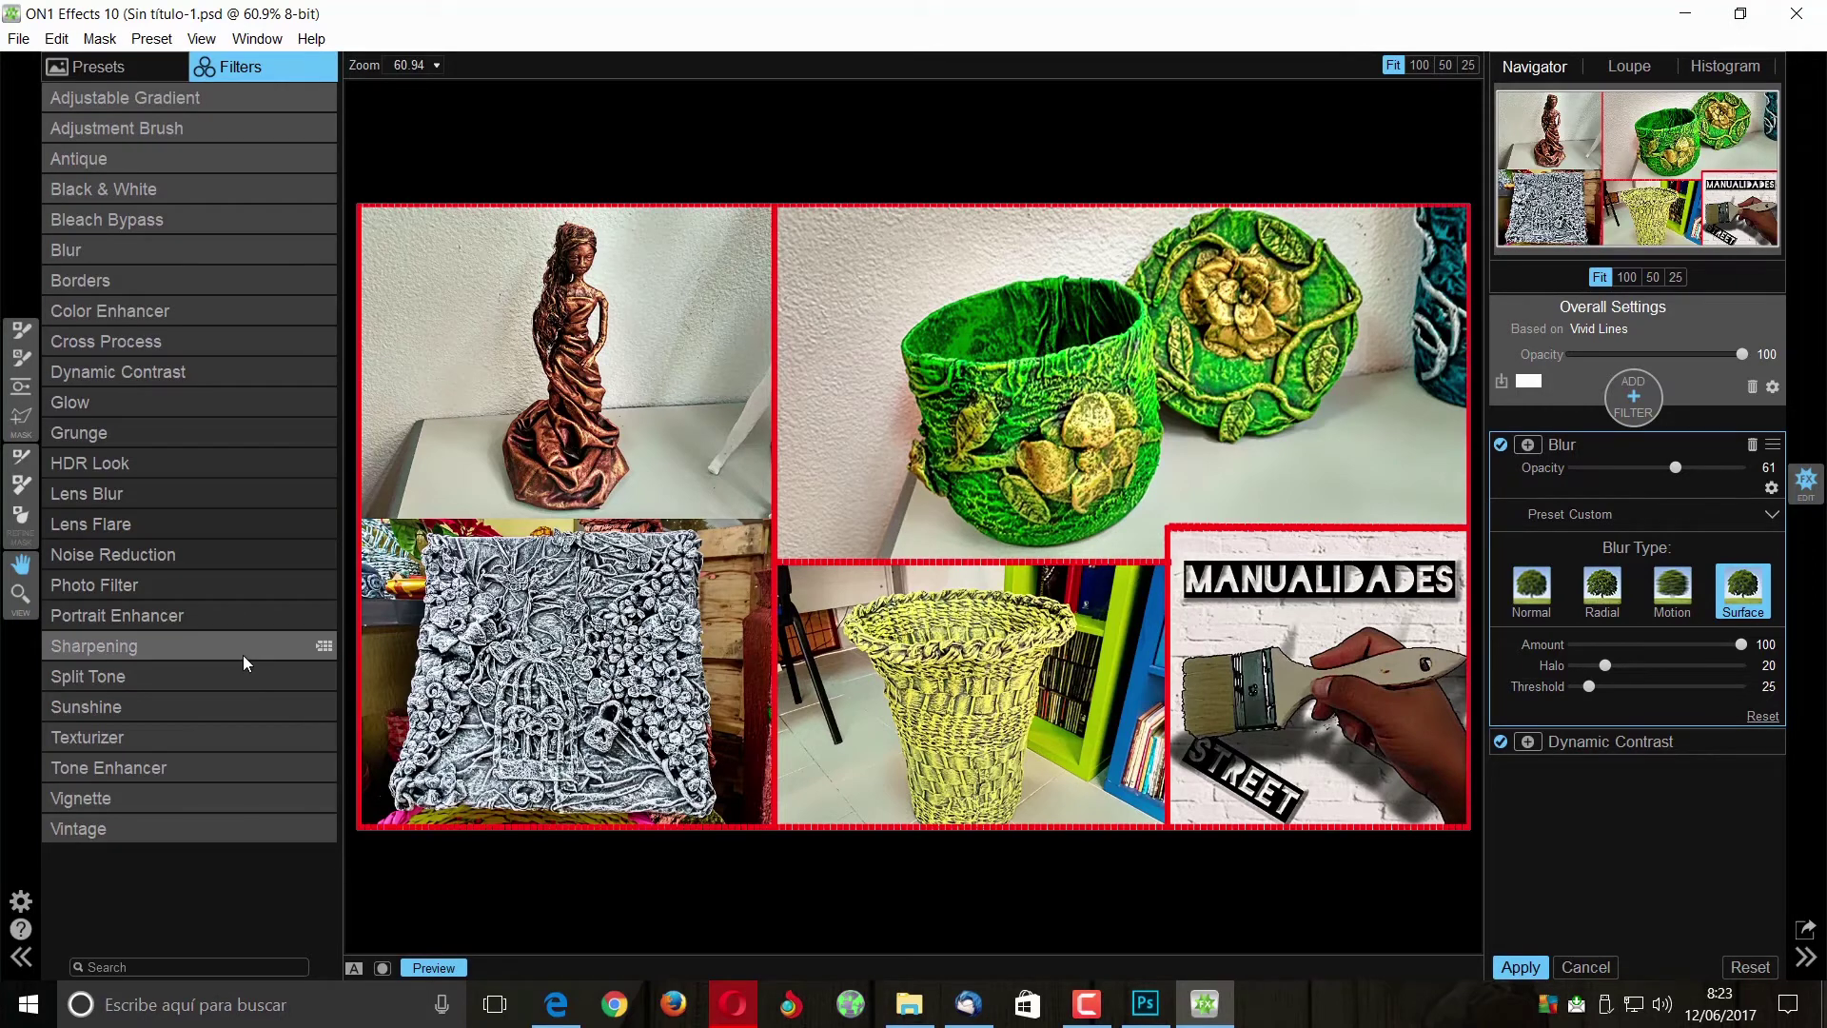
{"action": "left_click", "coordinate": [265, 44]}
{"action": "left_click", "coordinate": [90, 73]}
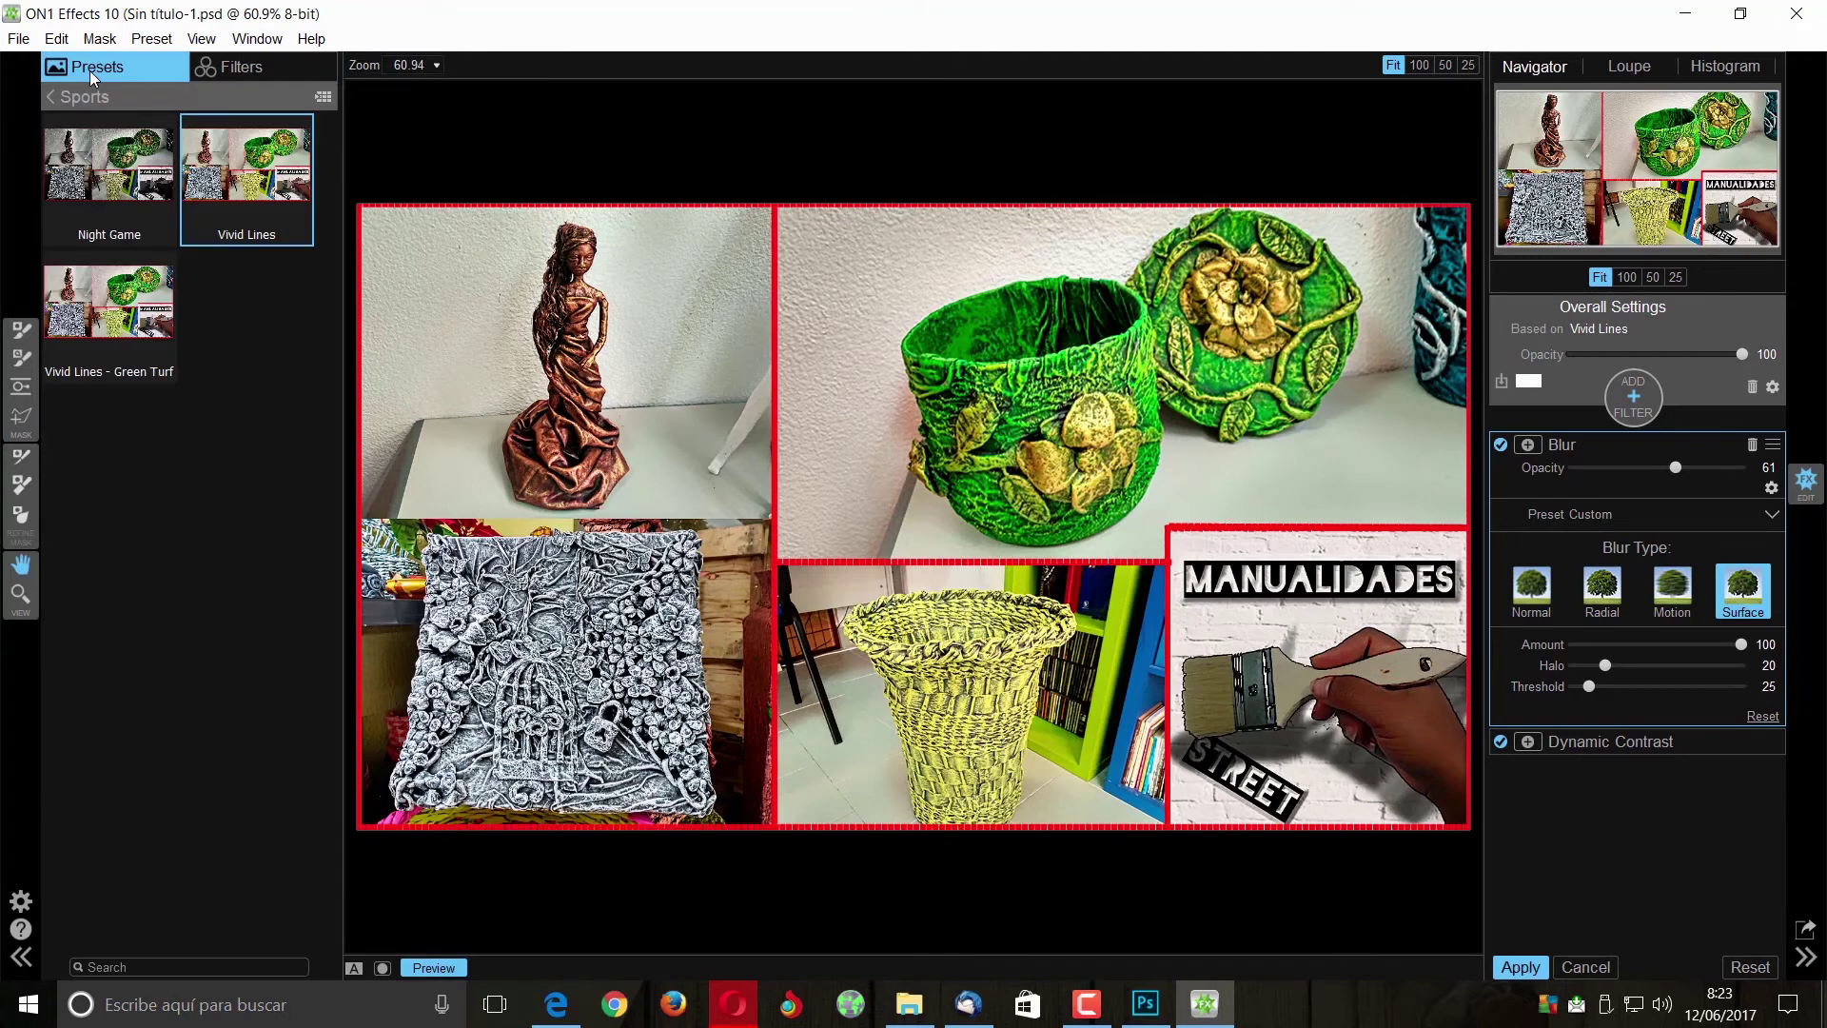
{"action": "left_click", "coordinate": [205, 68]}
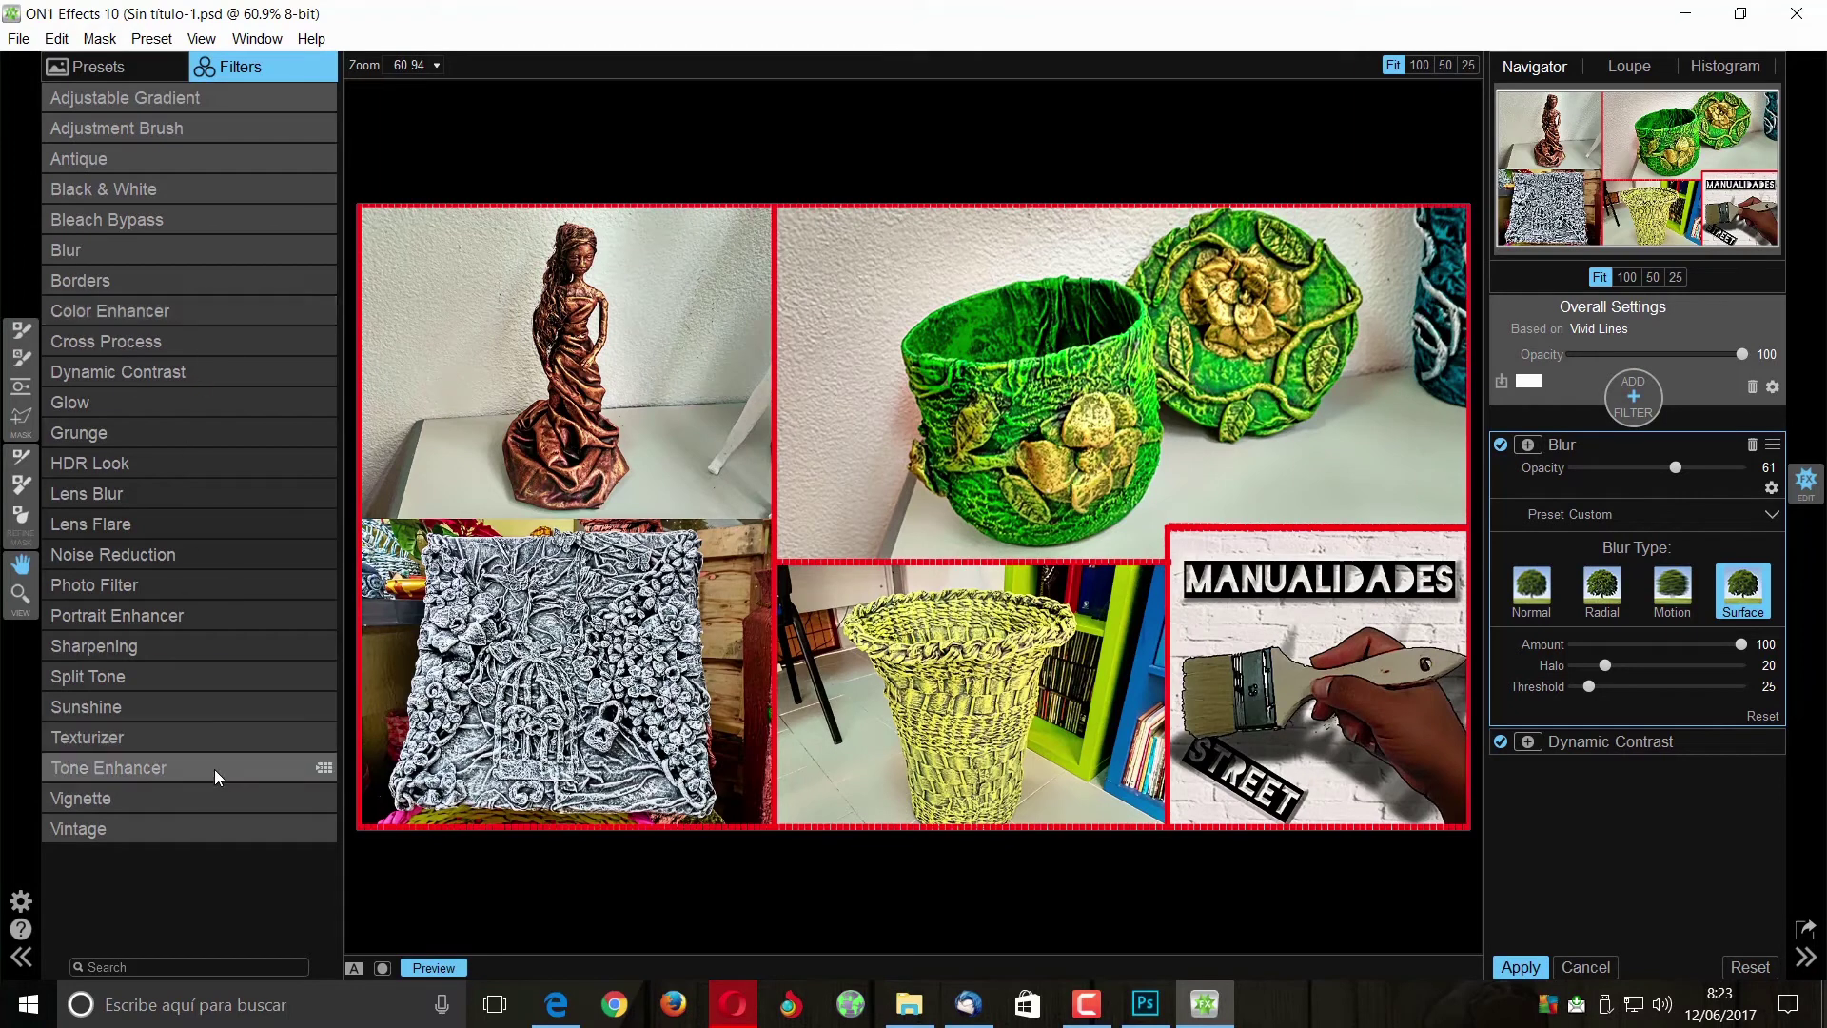
{"action": "left_click", "coordinate": [210, 829]}
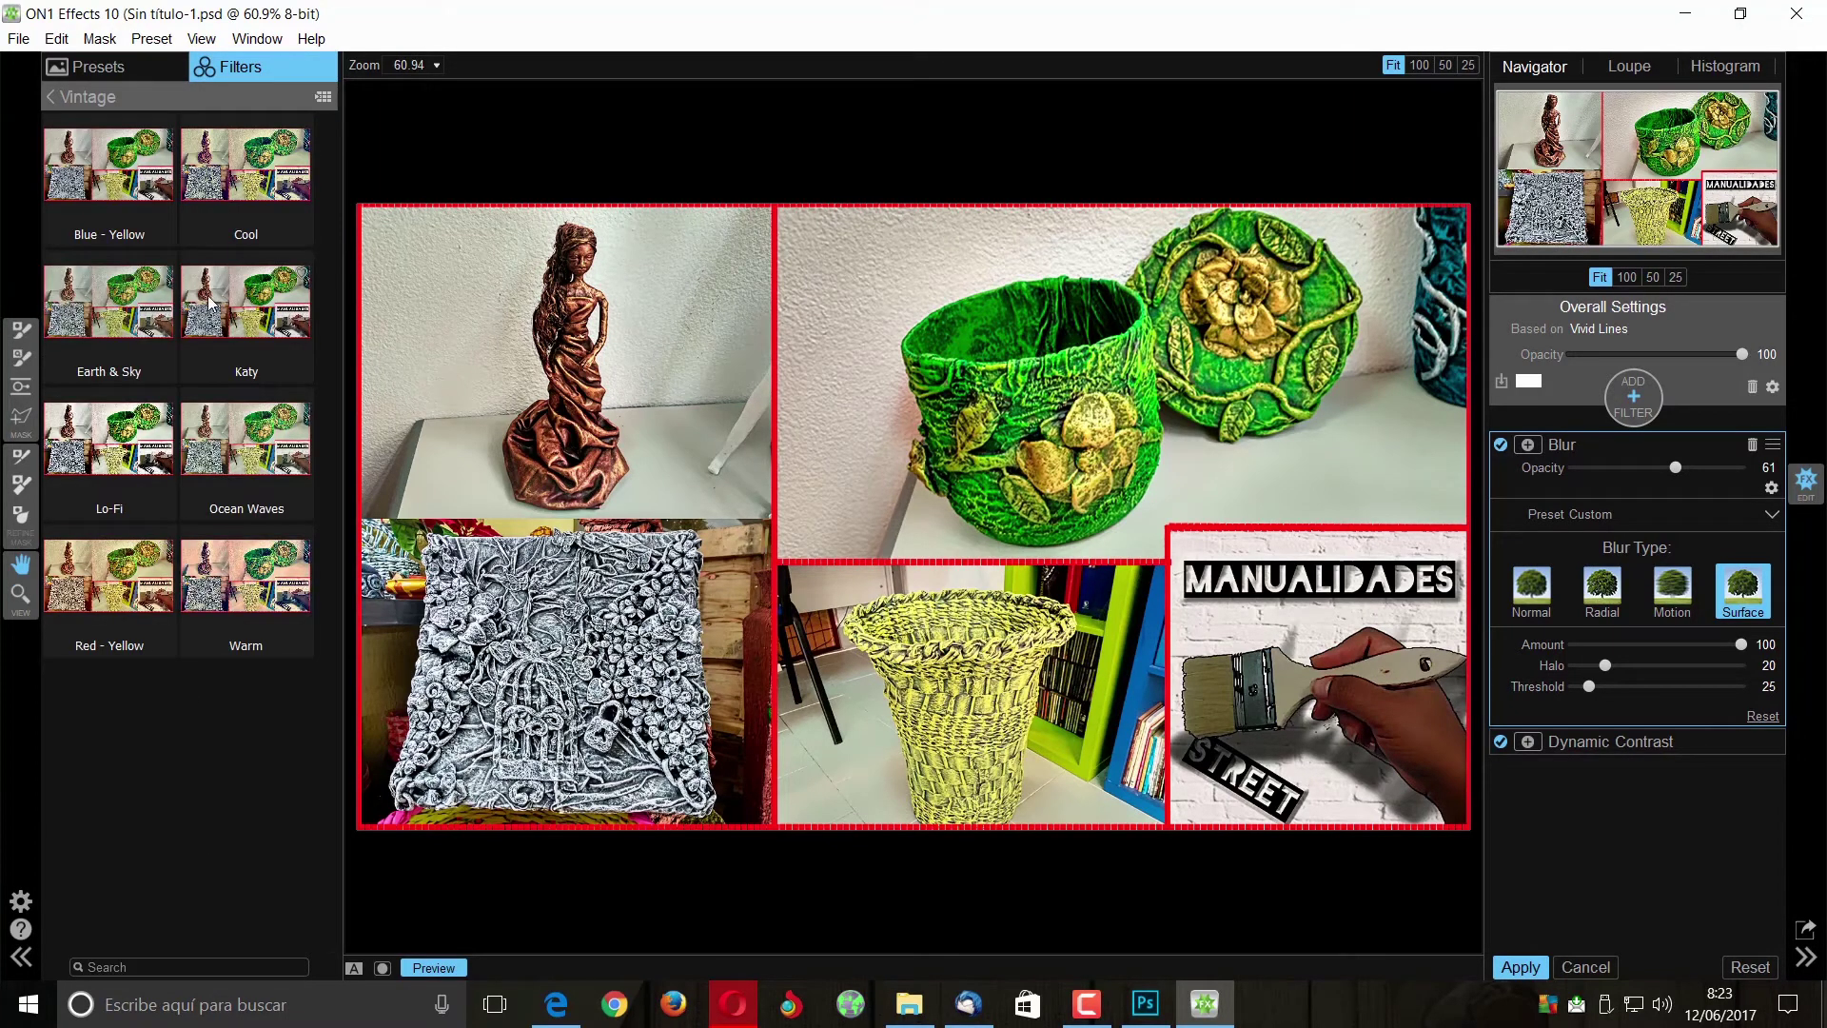
- Add the Vintage Cool style and apply the result back to Photoshop from the File menu
{"action": "left_click", "coordinate": [259, 163]}
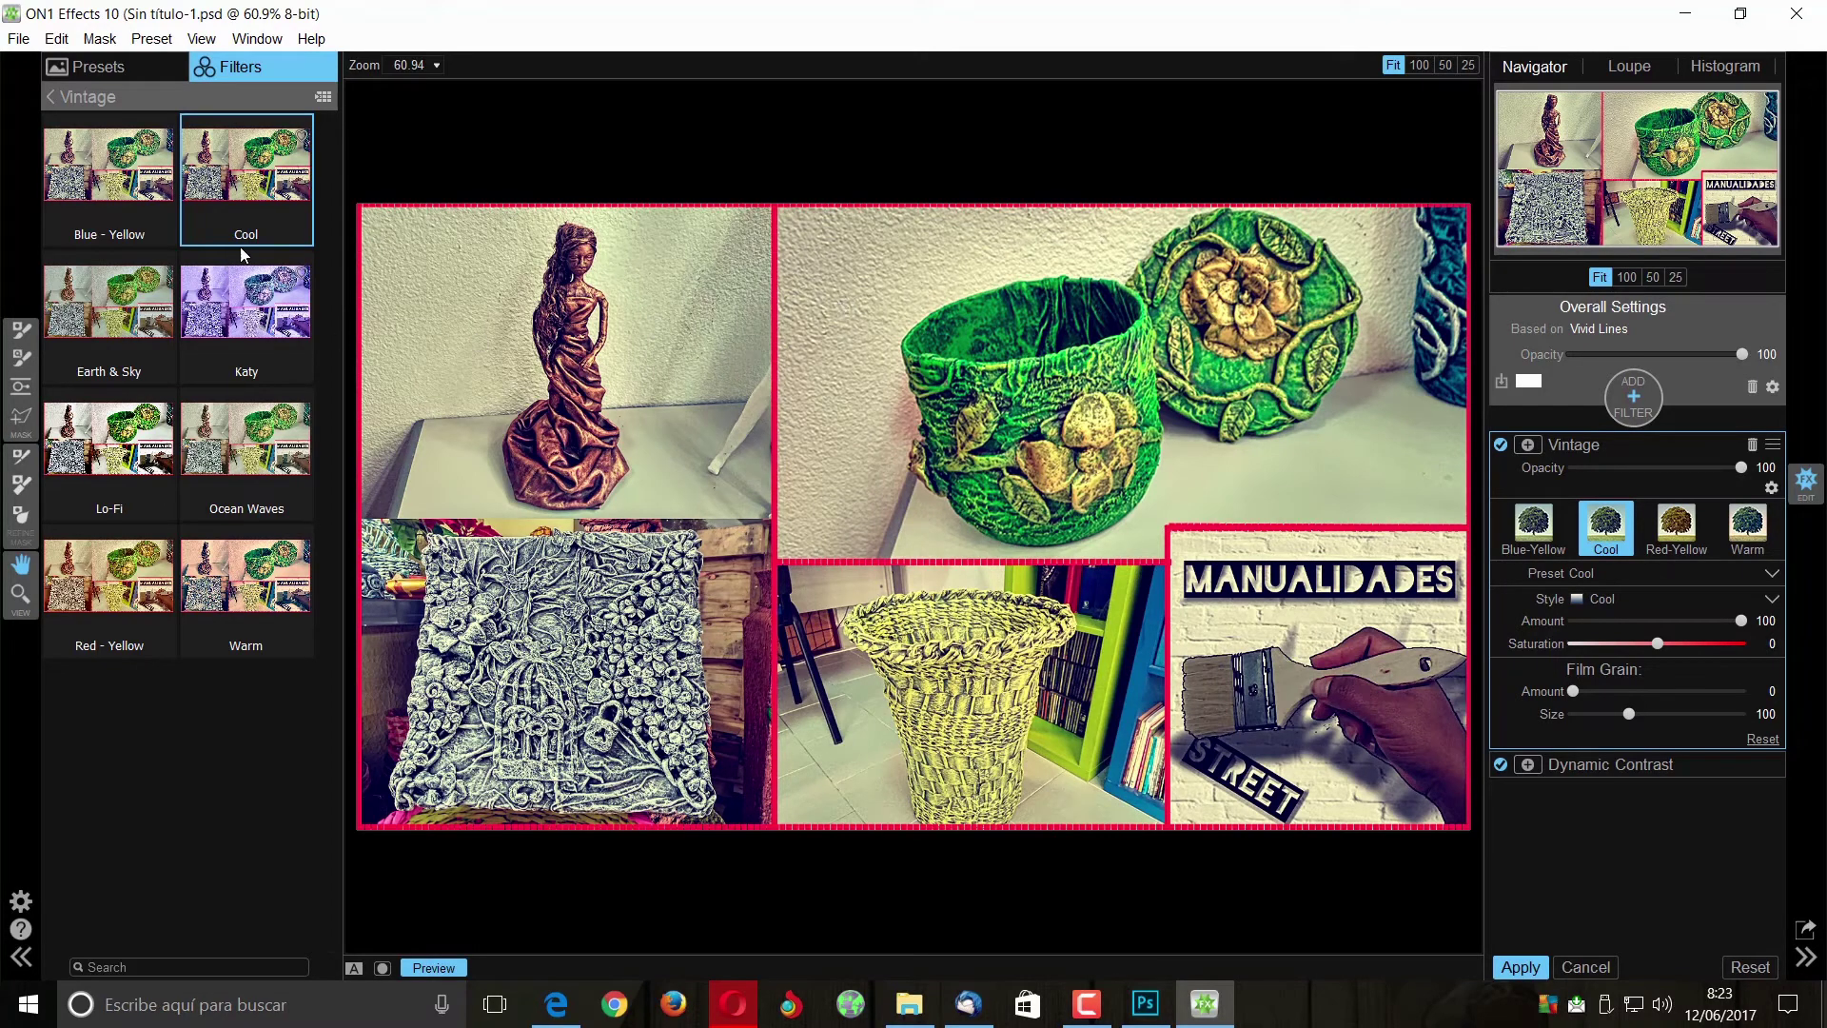
{"action": "left_click", "coordinate": [17, 38]}
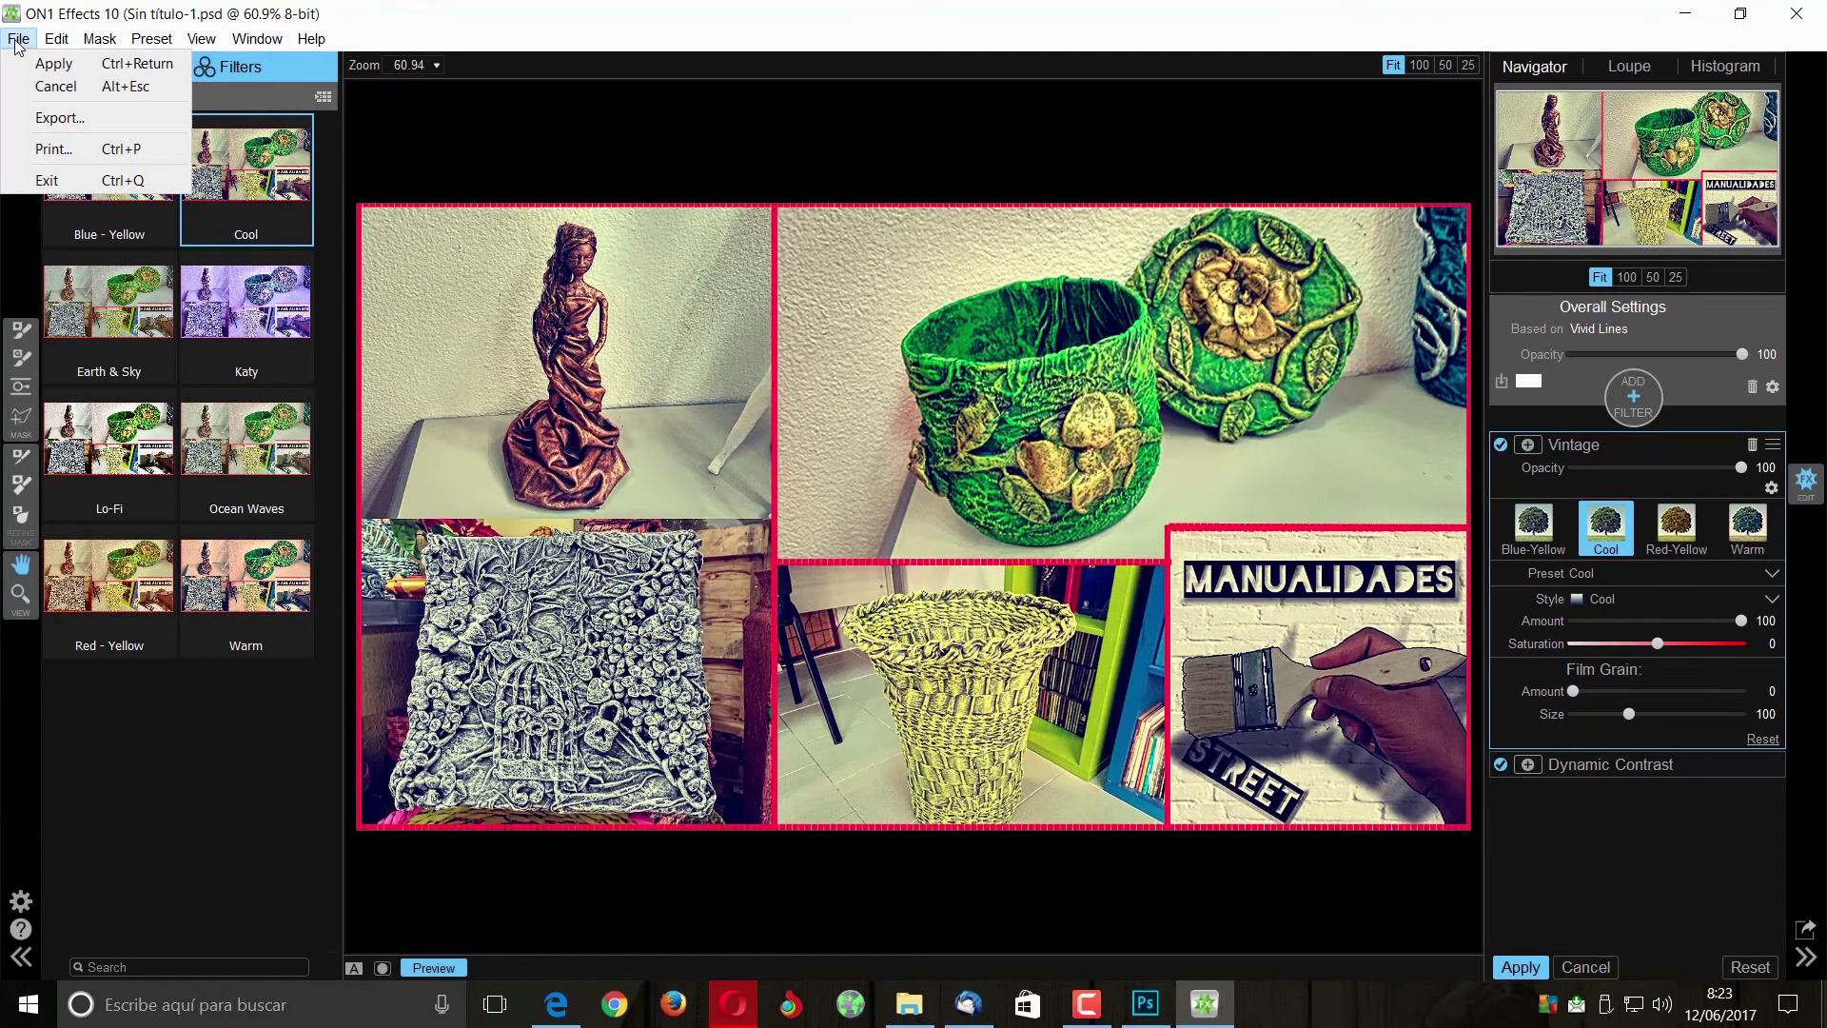
{"action": "left_click", "coordinate": [52, 64]}
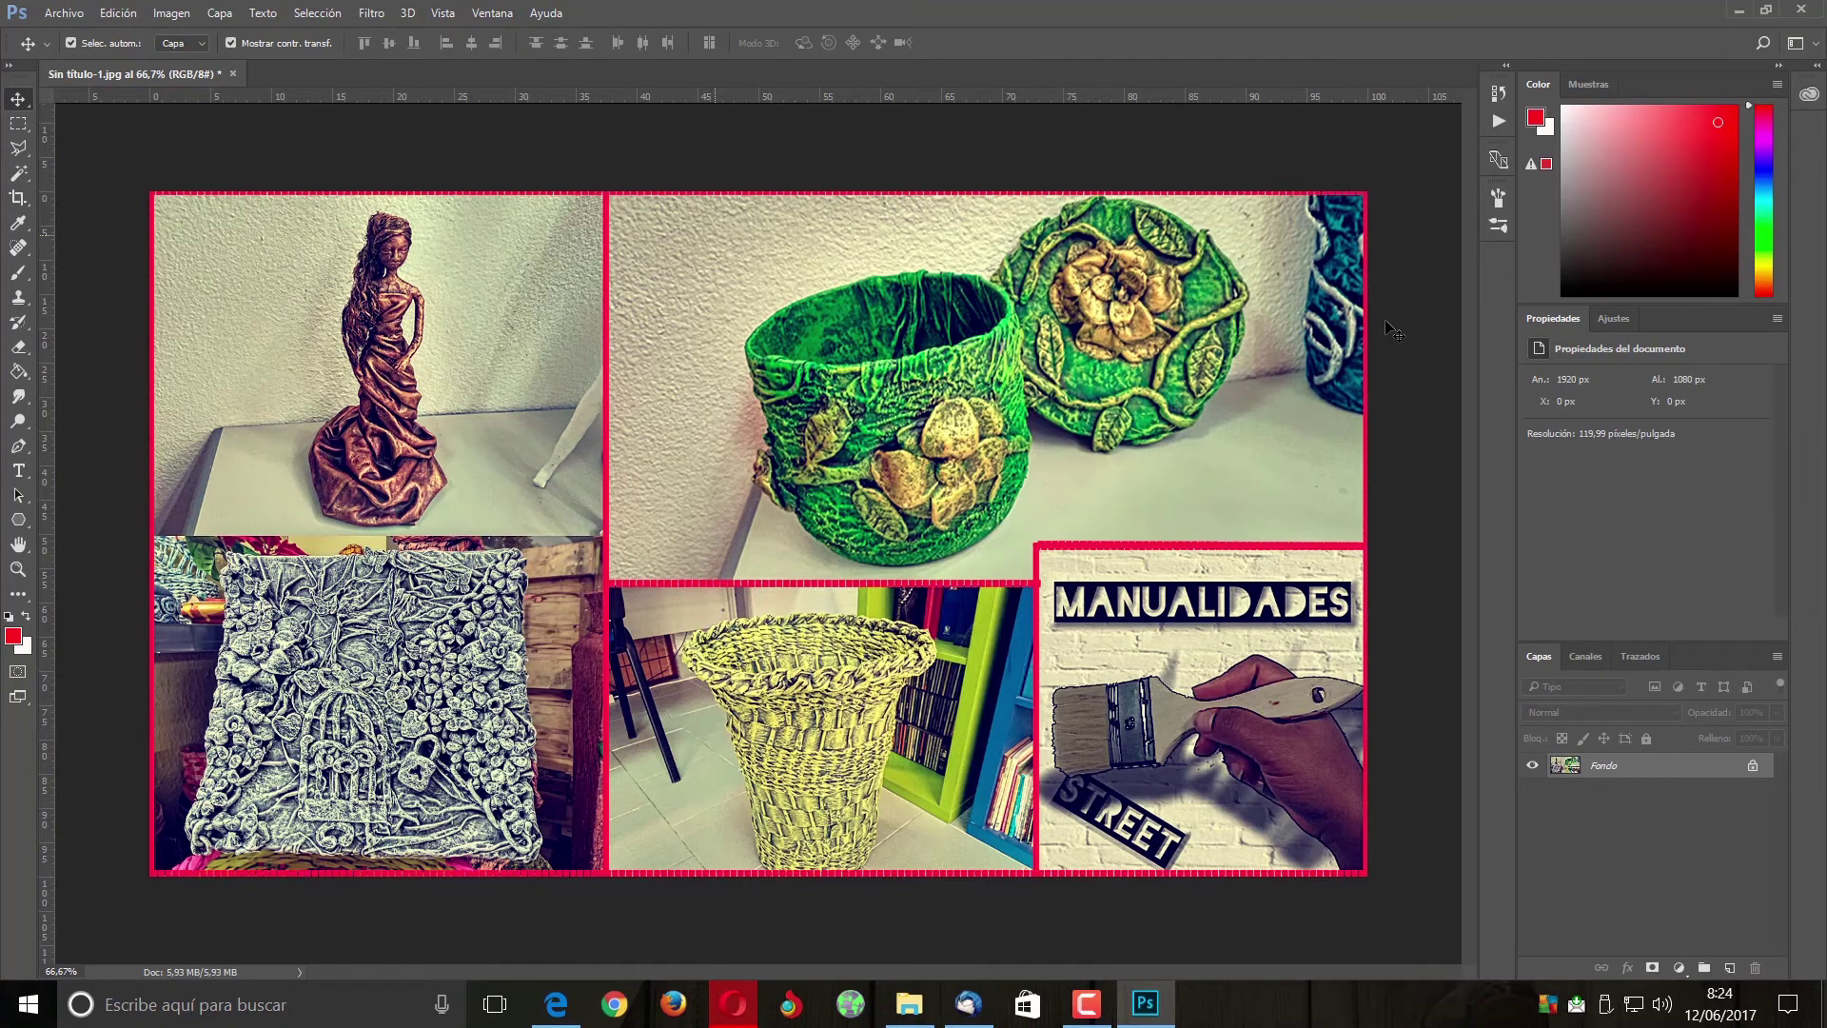
- Minimize Photoshop to reveal the desktop
{"action": "left_click", "coordinate": [1738, 12]}
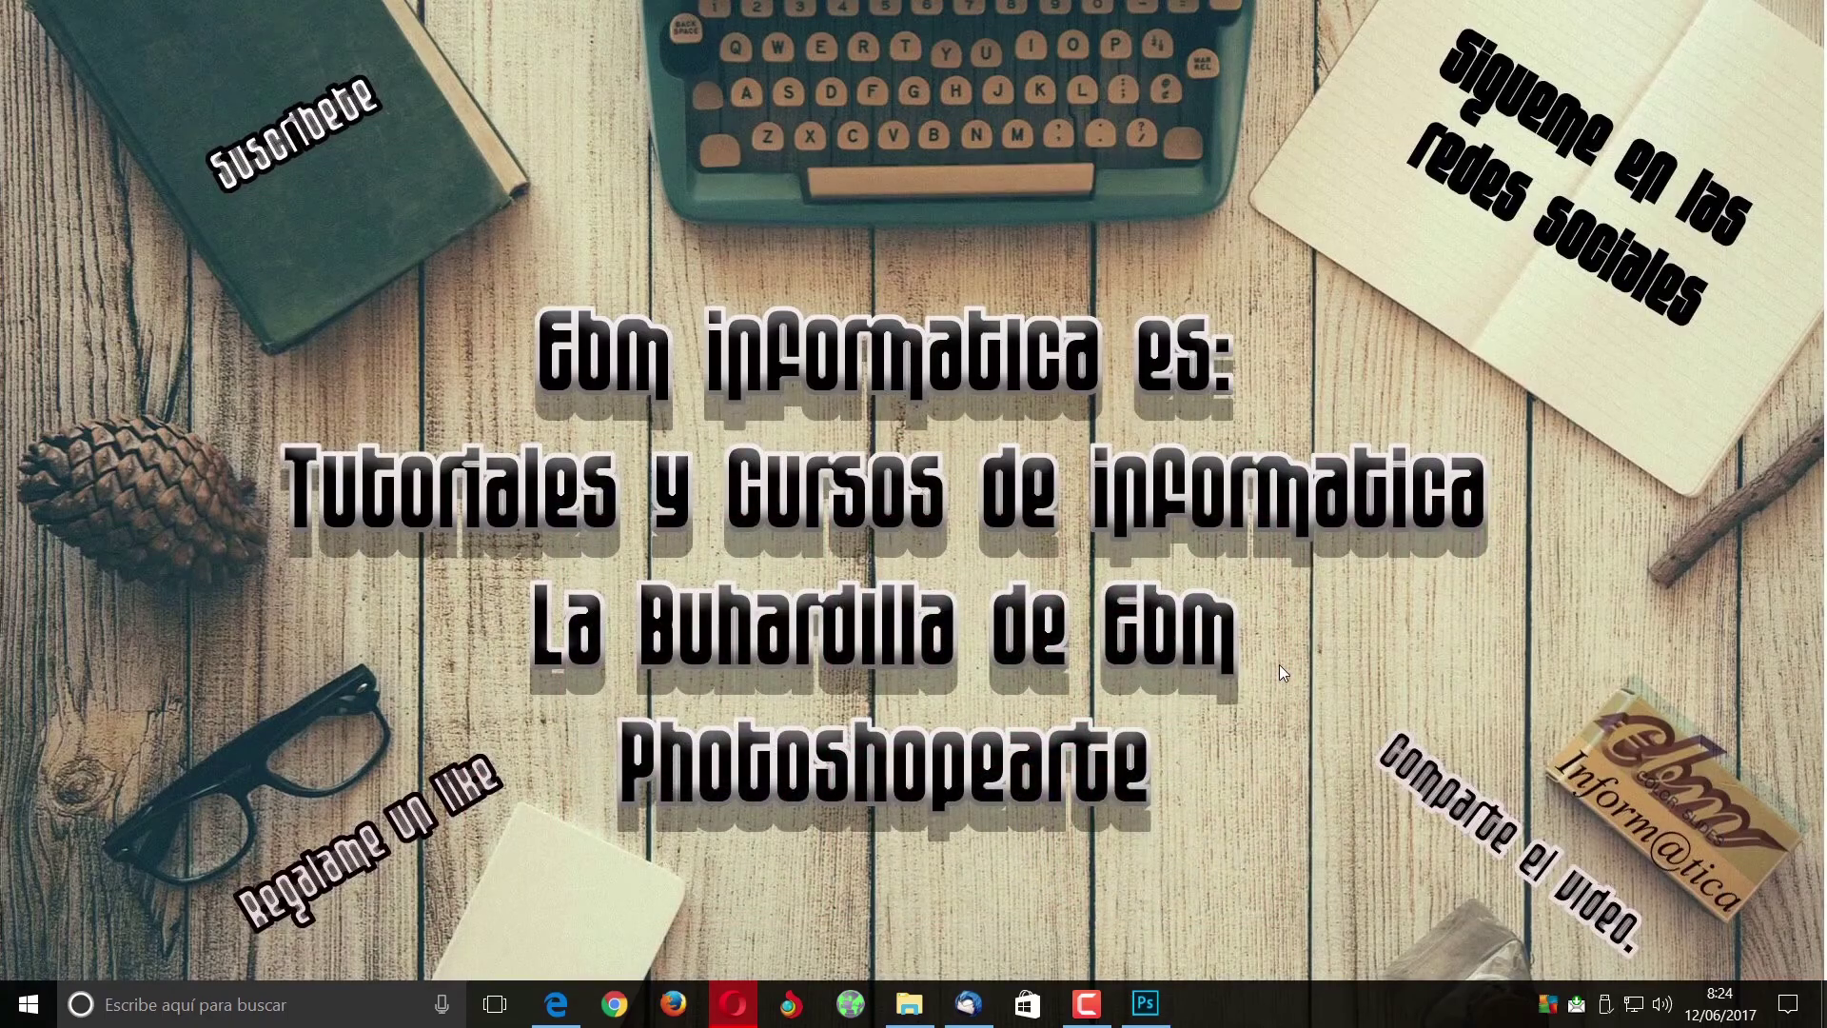